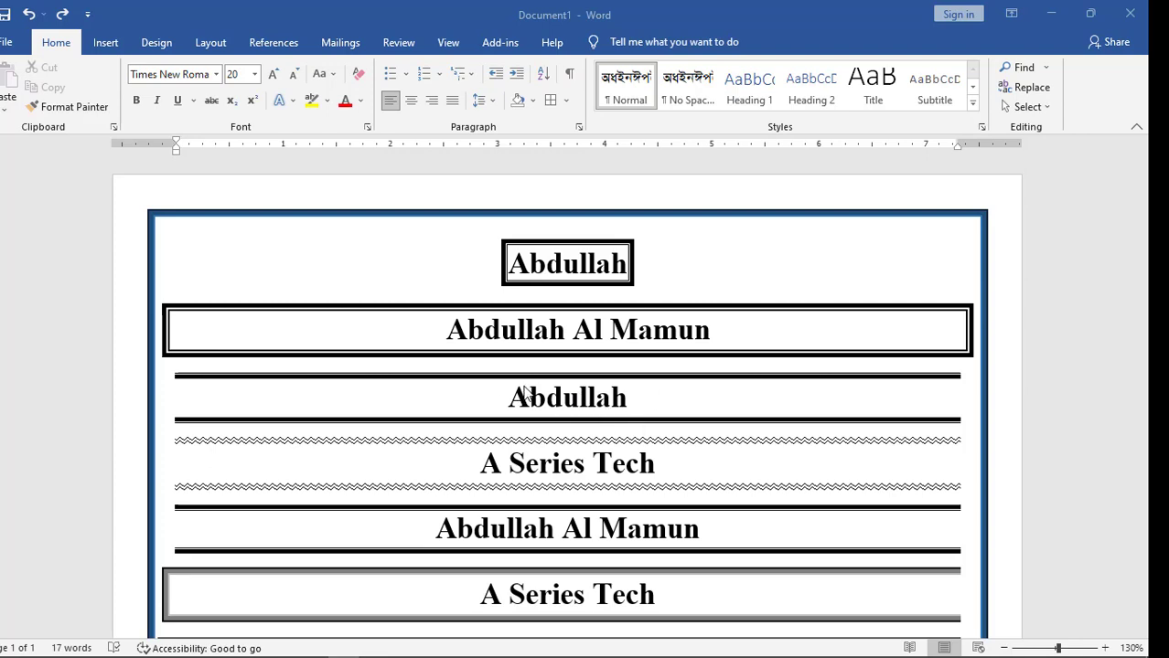
On page 2, type 'A Series Tech' in bold and centre the line
scroll(600, 414, down, 2)
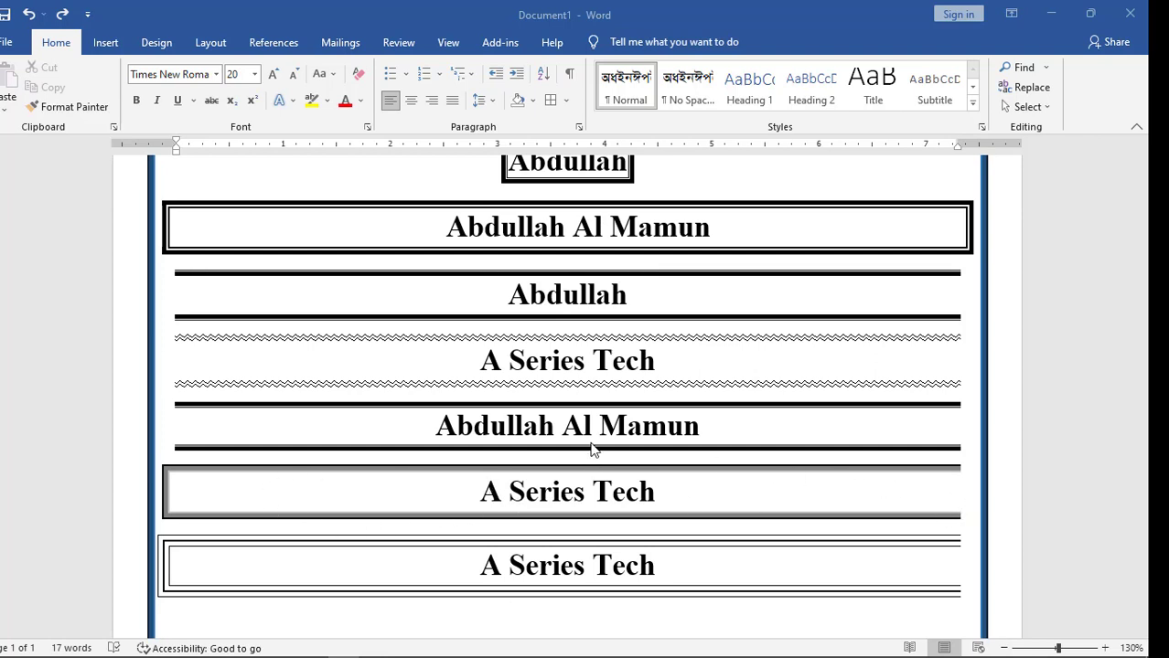
scroll(594, 447, up, 2)
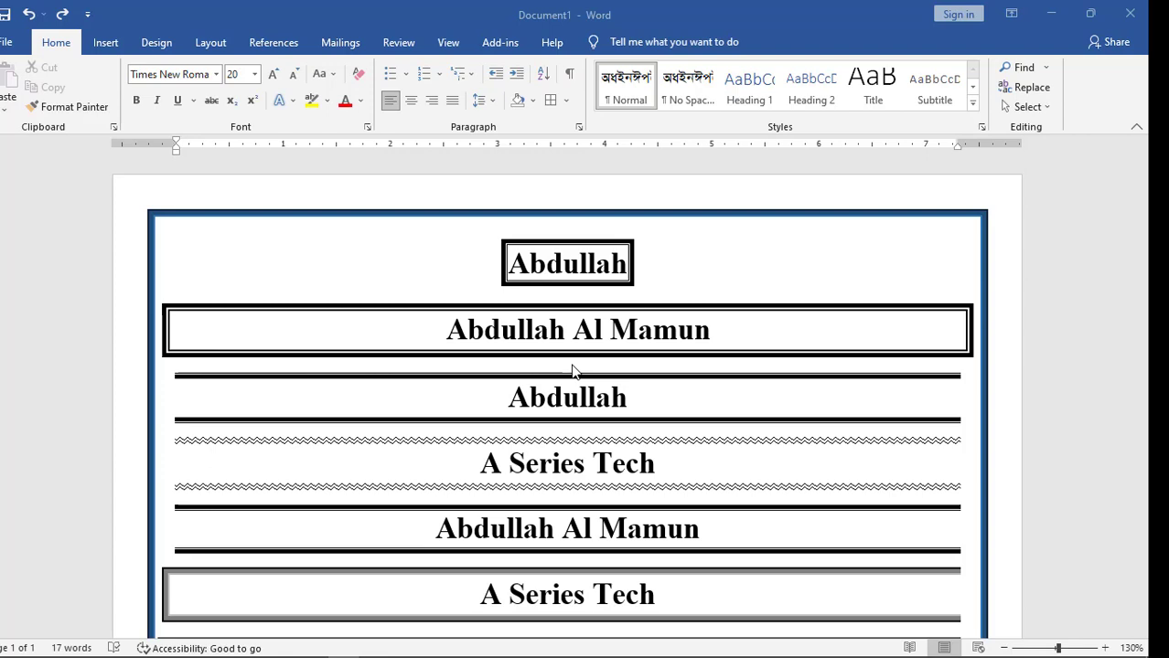
scroll(574, 374, down, 1)
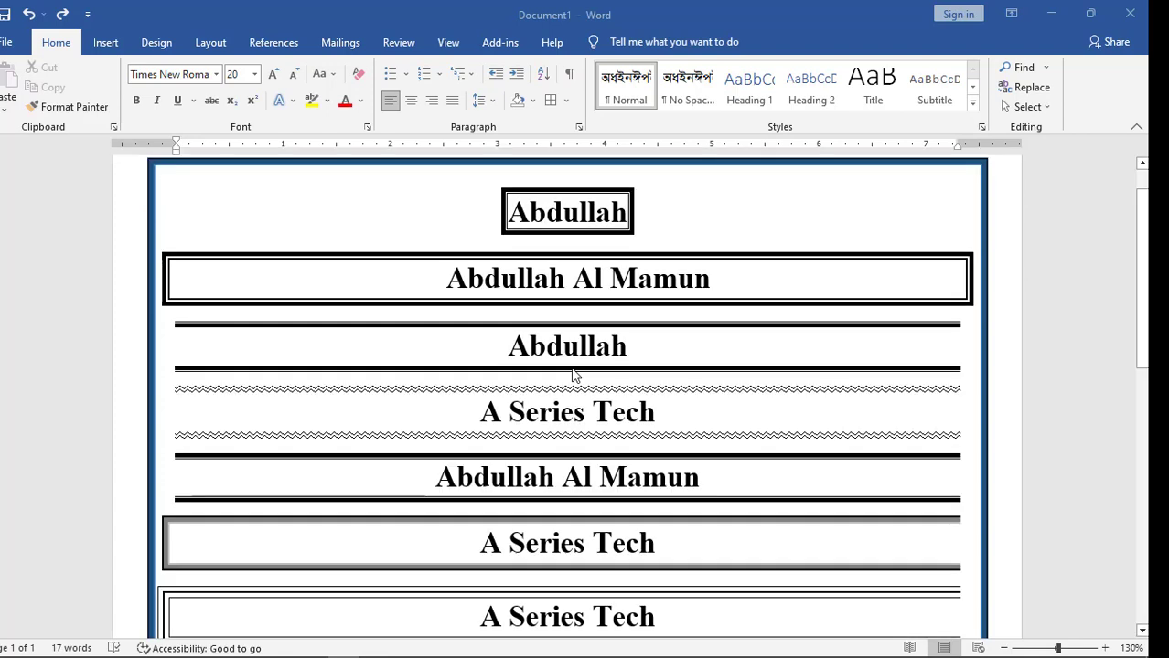
scroll(574, 374, up, 1)
scroll(574, 374, down, 1)
scroll(574, 376, down, 4)
key(BackSpace)
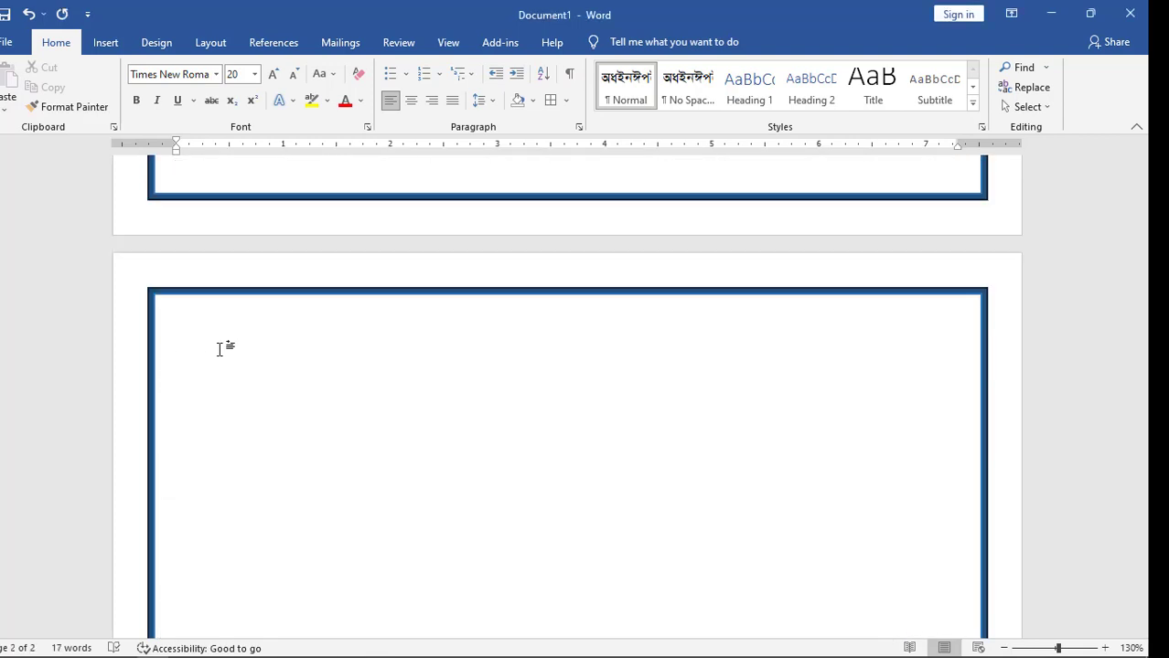
key(ctrl+b)
text(A Series Tech)
key(ctrl+e)
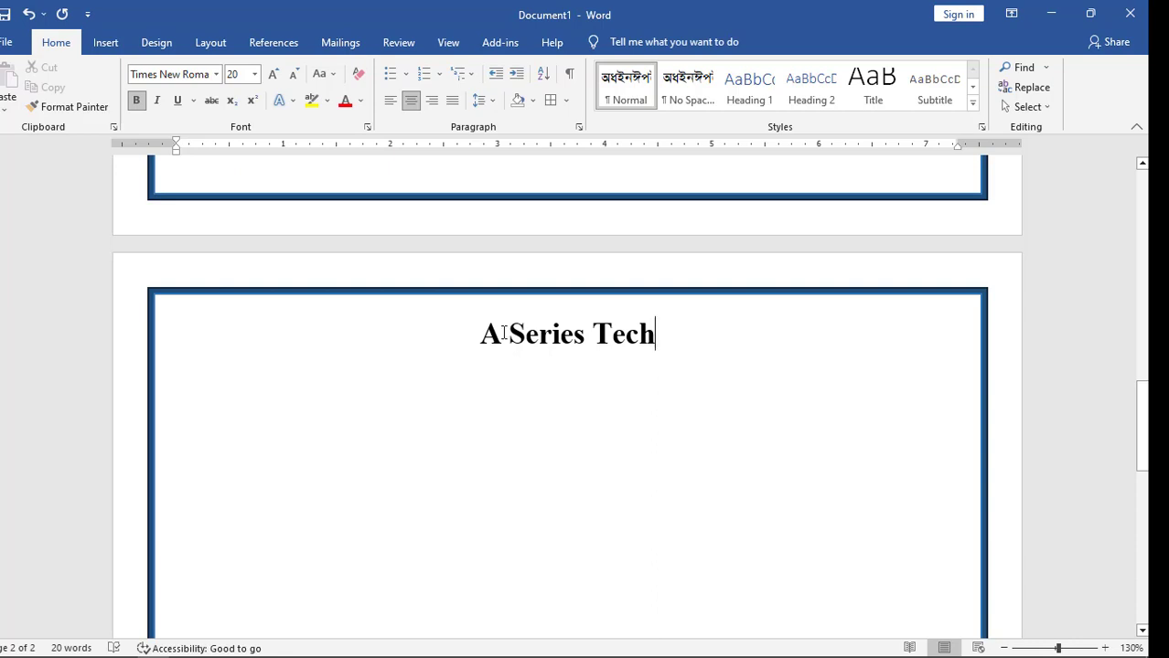
Select the 'A Series Tech' line
scroll(496, 370, up, 12)
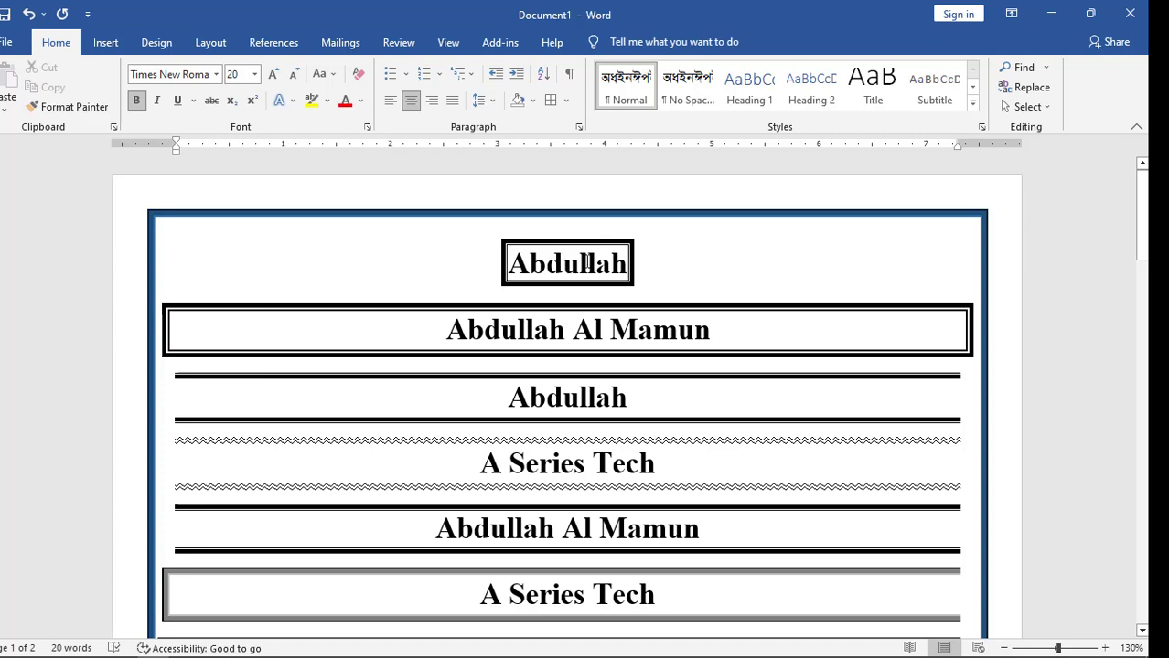
scroll(585, 265, down, 10)
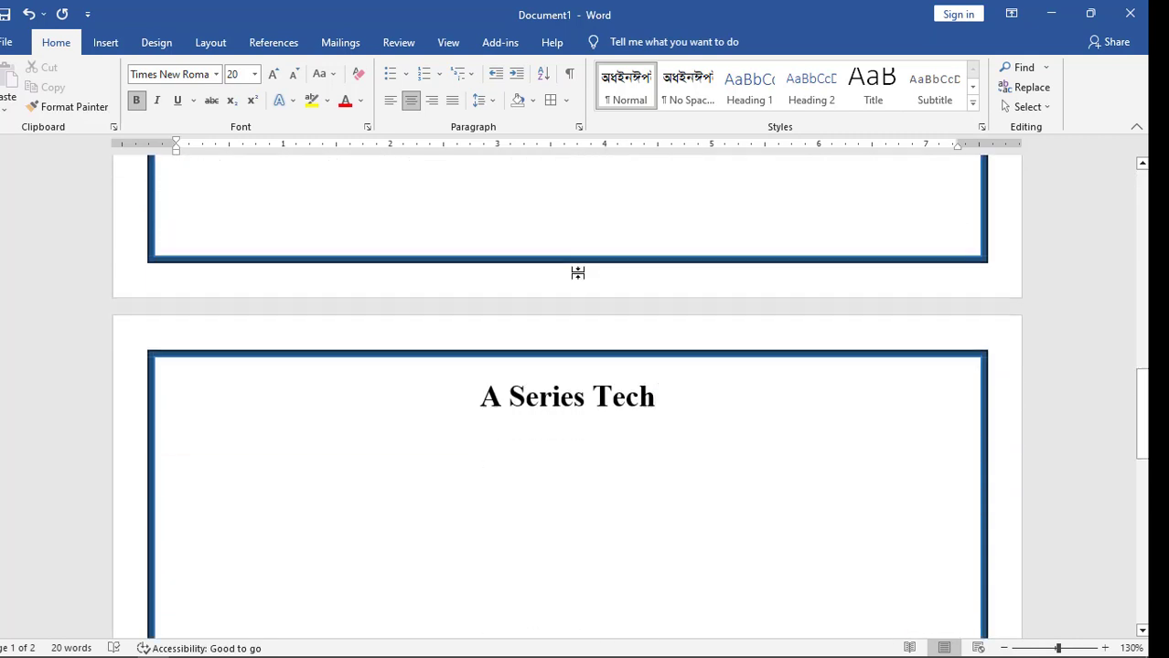
scroll(577, 272, down, 1)
drag(670, 318, 501, 327)
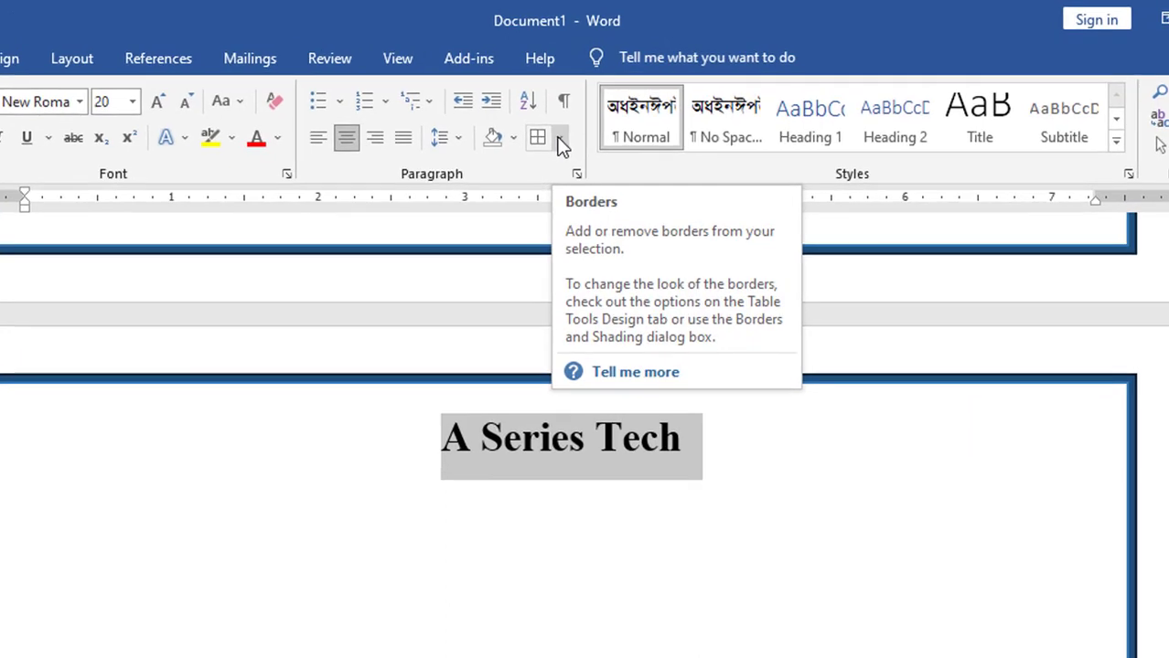
In Borders and Shading, apply a thick 3 pt Box border to the Text of 'A Series Tech'
click(565, 114)
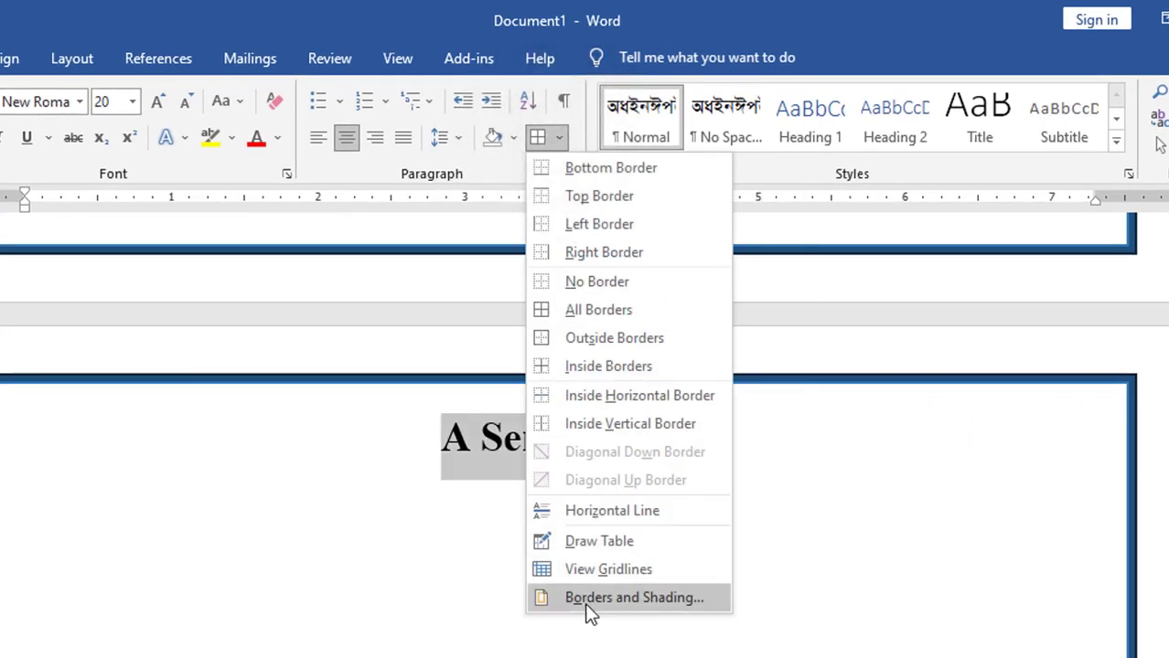
click(640, 597)
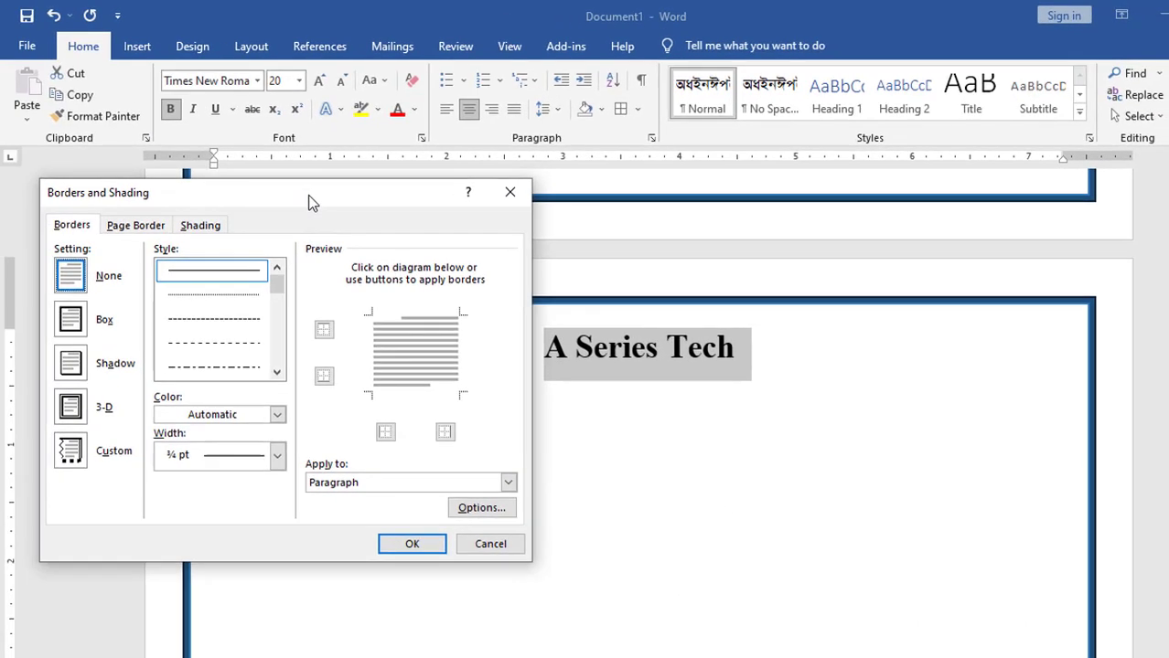
mouse_move(311, 201)
mouse_down()
mouse_move(757, 294)
mouse_move(965, 230)
mouse_move(338, 186)
mouse_move(294, 195)
mouse_up()
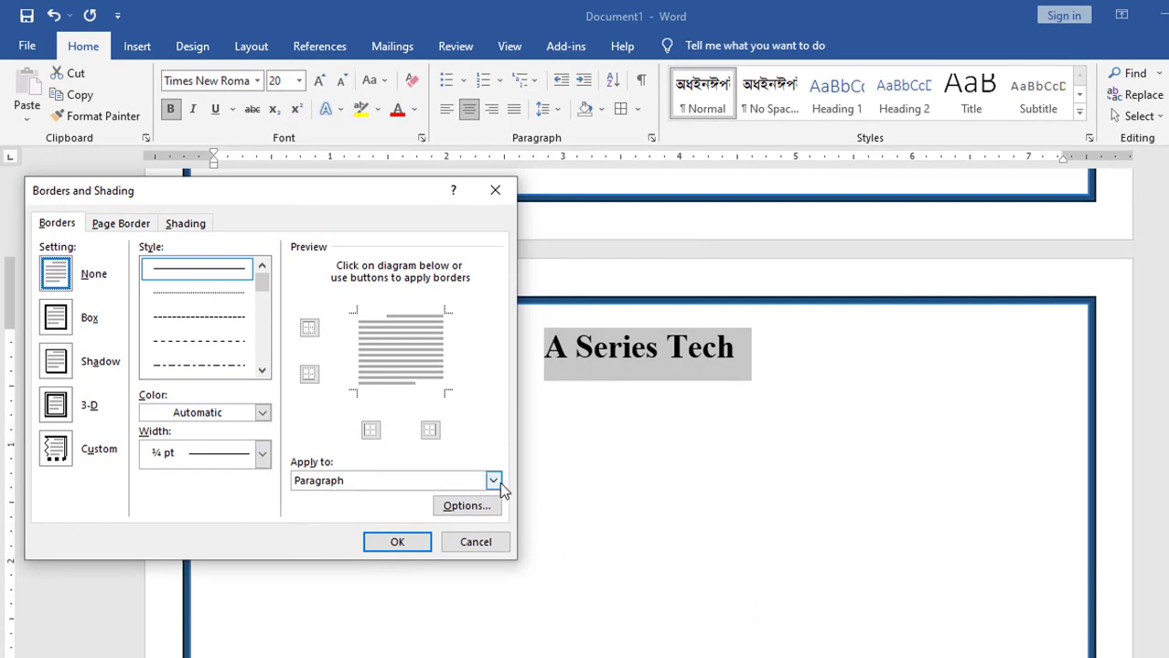
click(495, 481)
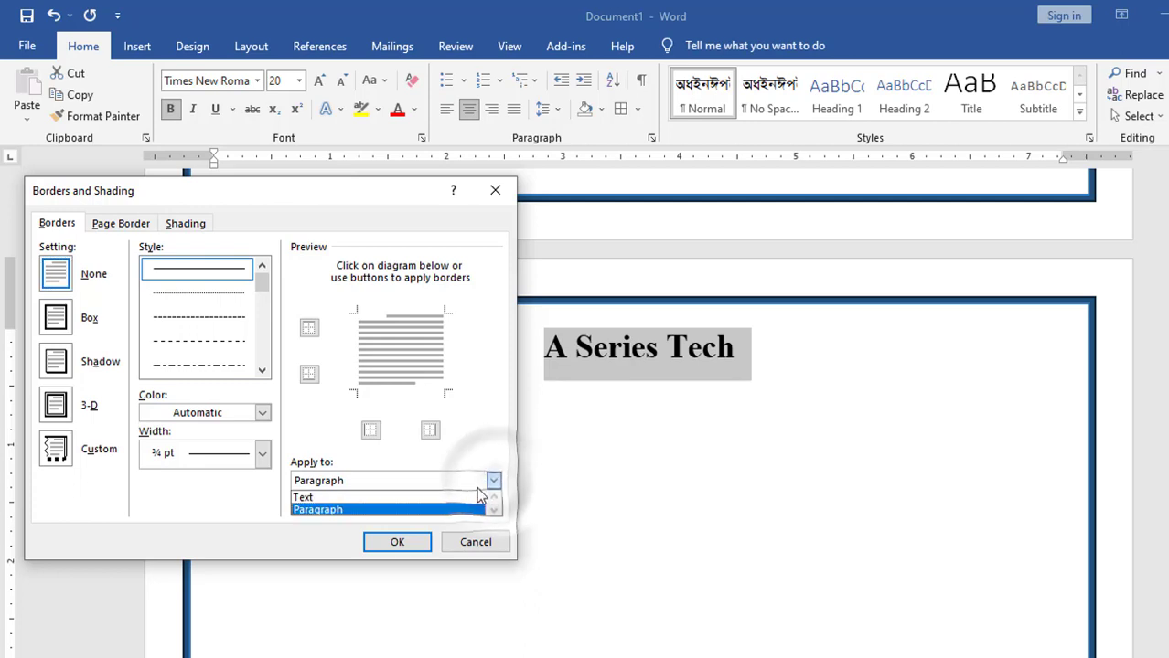
click(302, 498)
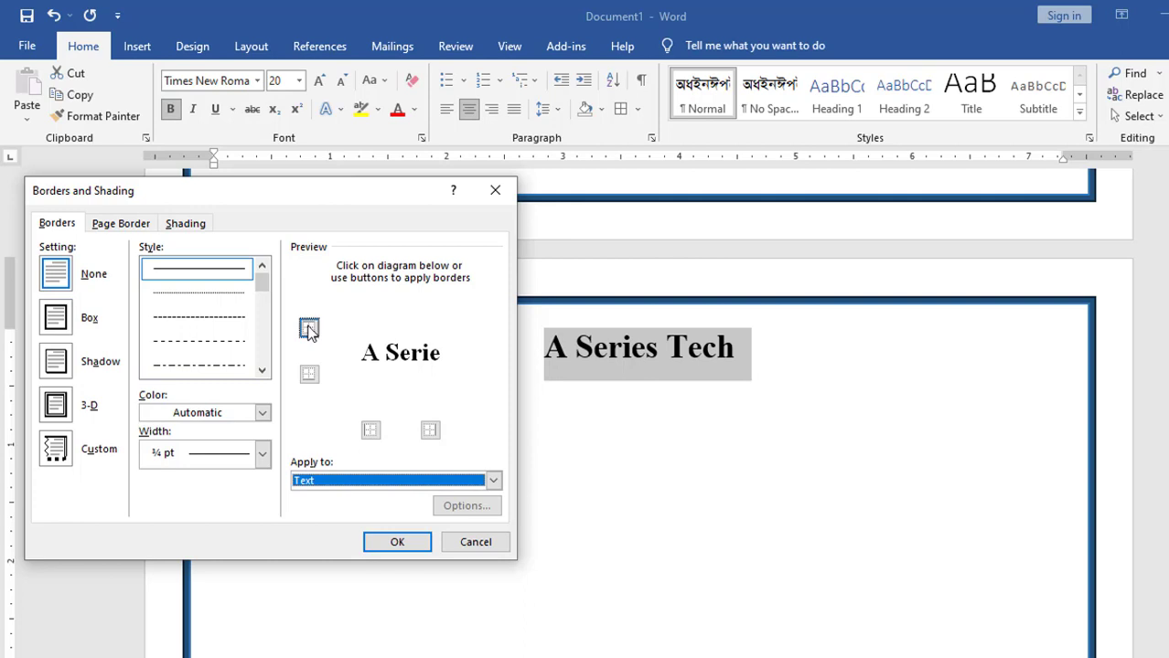
click(370, 429)
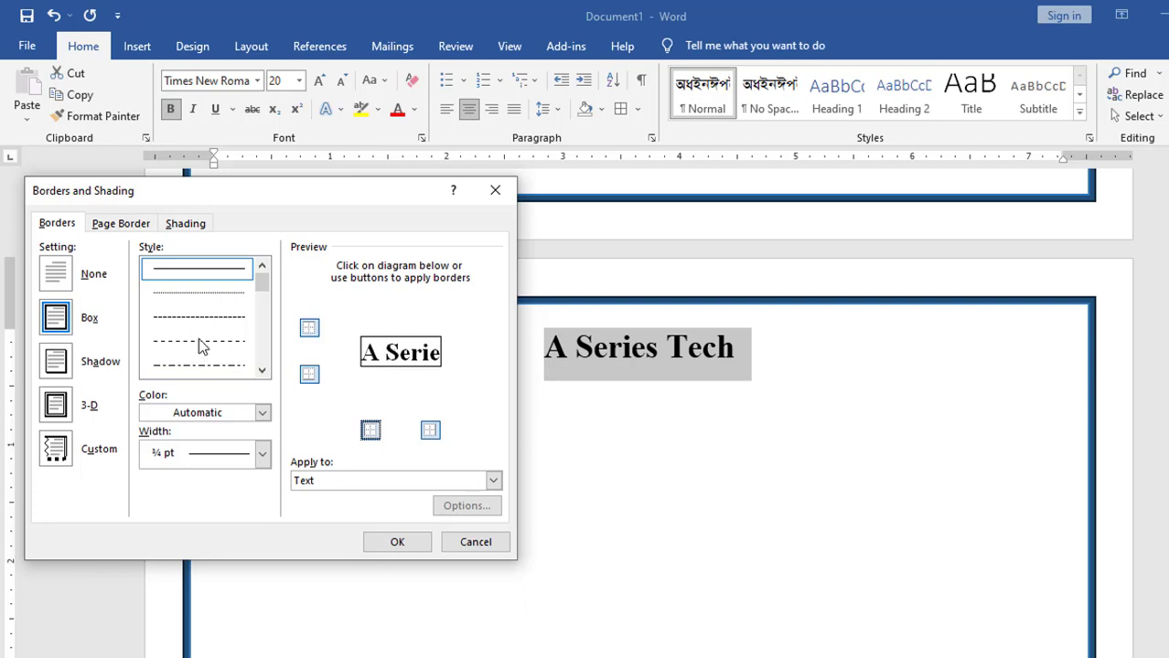
scroll(200, 339, down, 3)
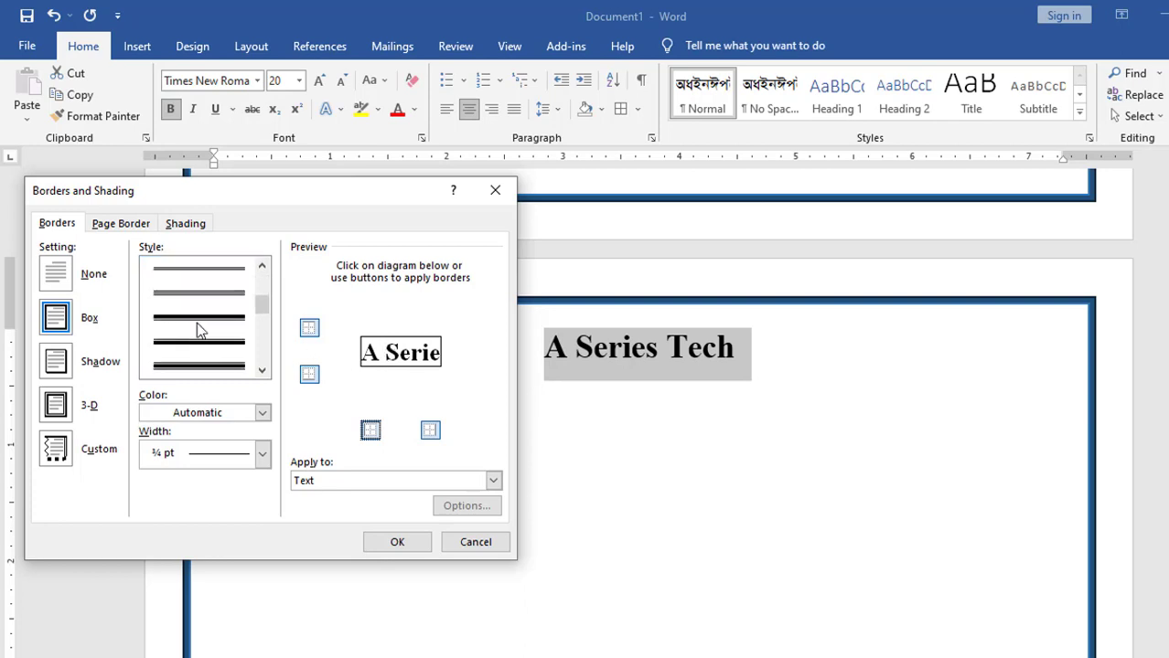
click(201, 319)
scroll(199, 321, up, 2)
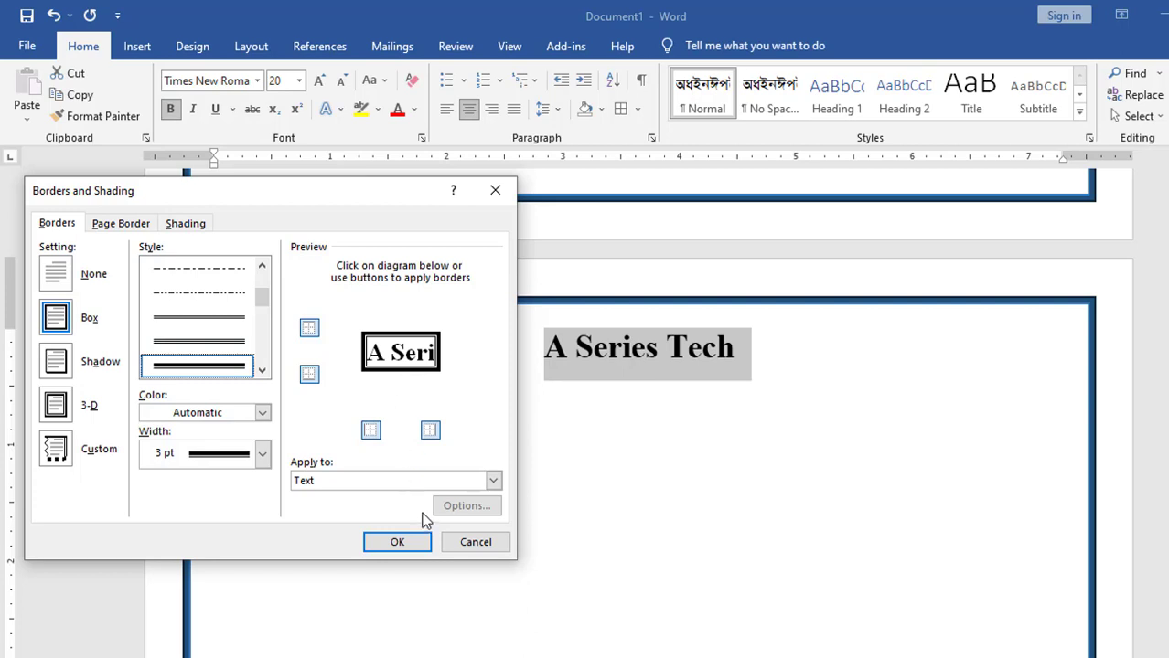
click(374, 543)
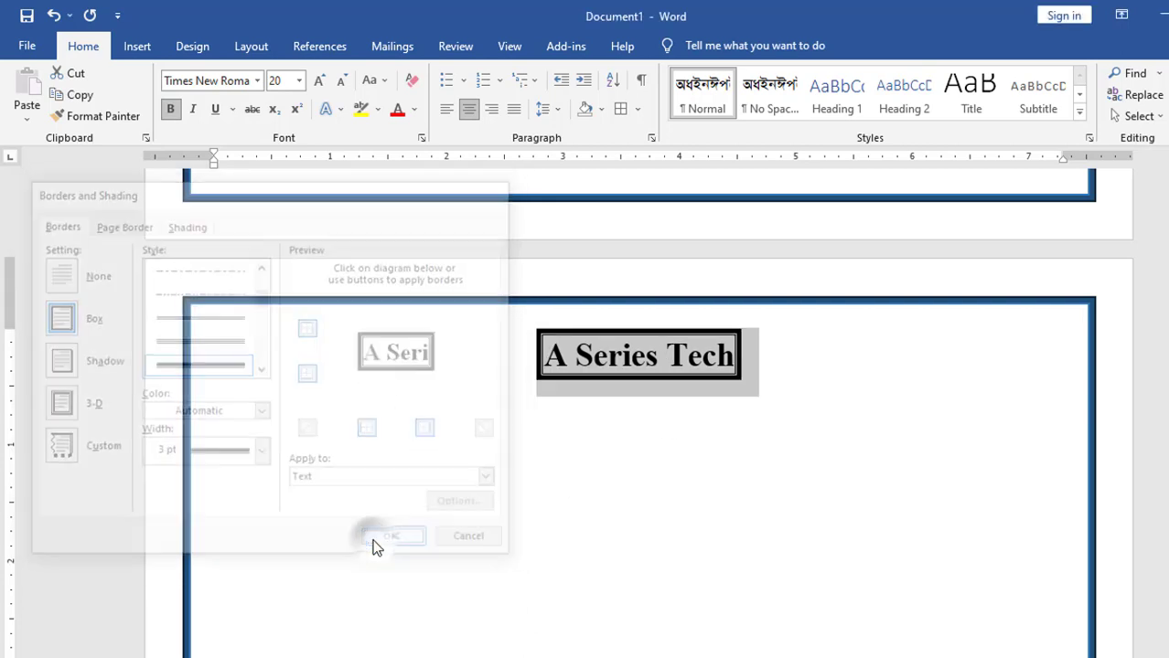
Below the boxed heading, type the person's full name on a new bold, centred line
click(642, 359)
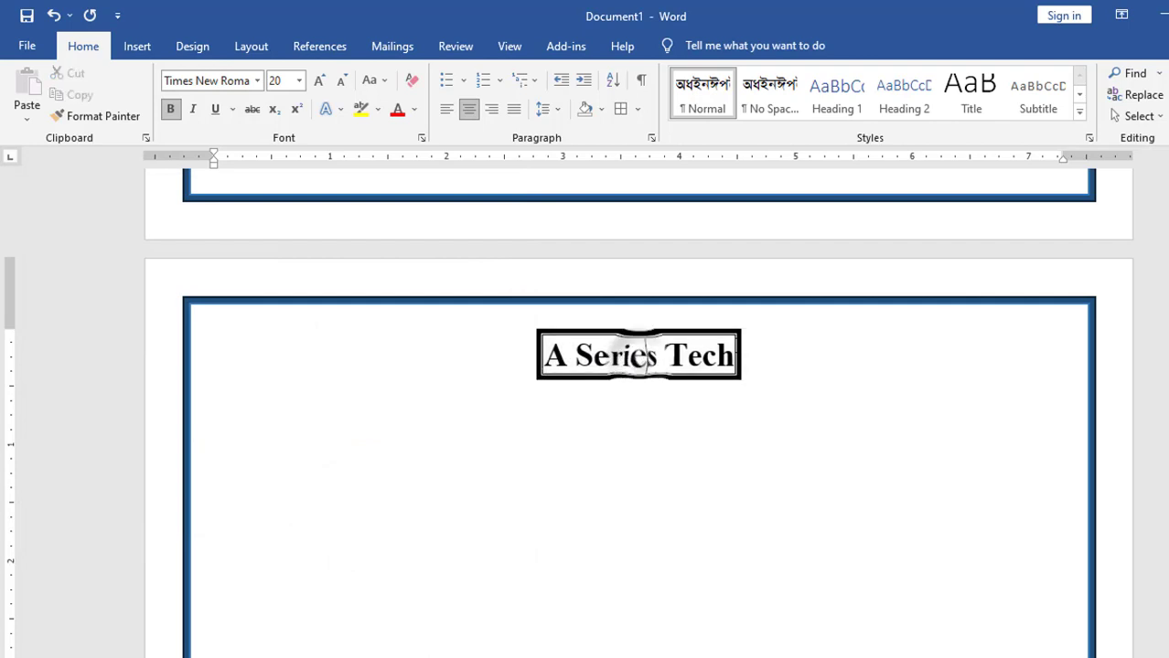
scroll(658, 386, up, 1)
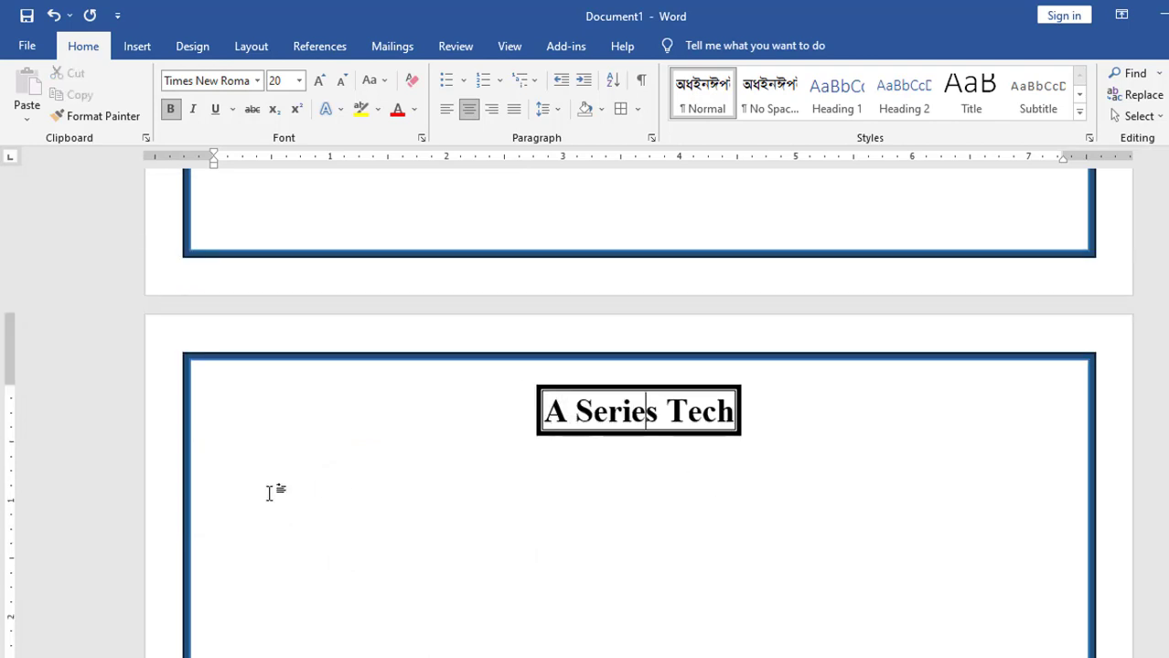
scroll(835, 506, up, 20)
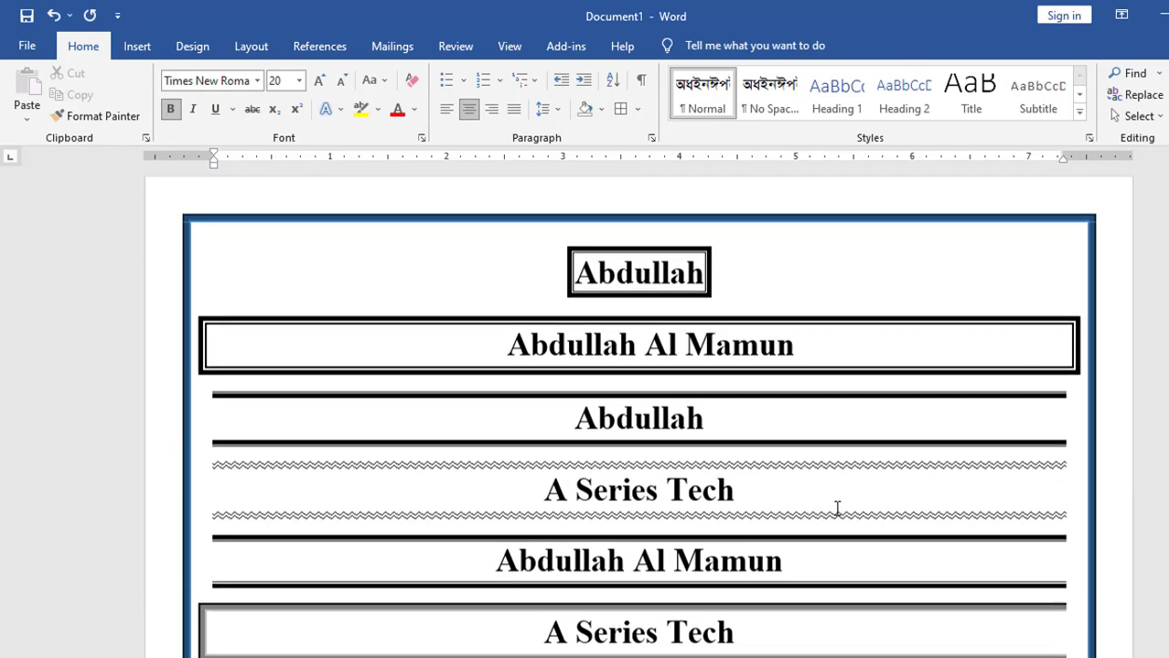
scroll(836, 507, up, 1)
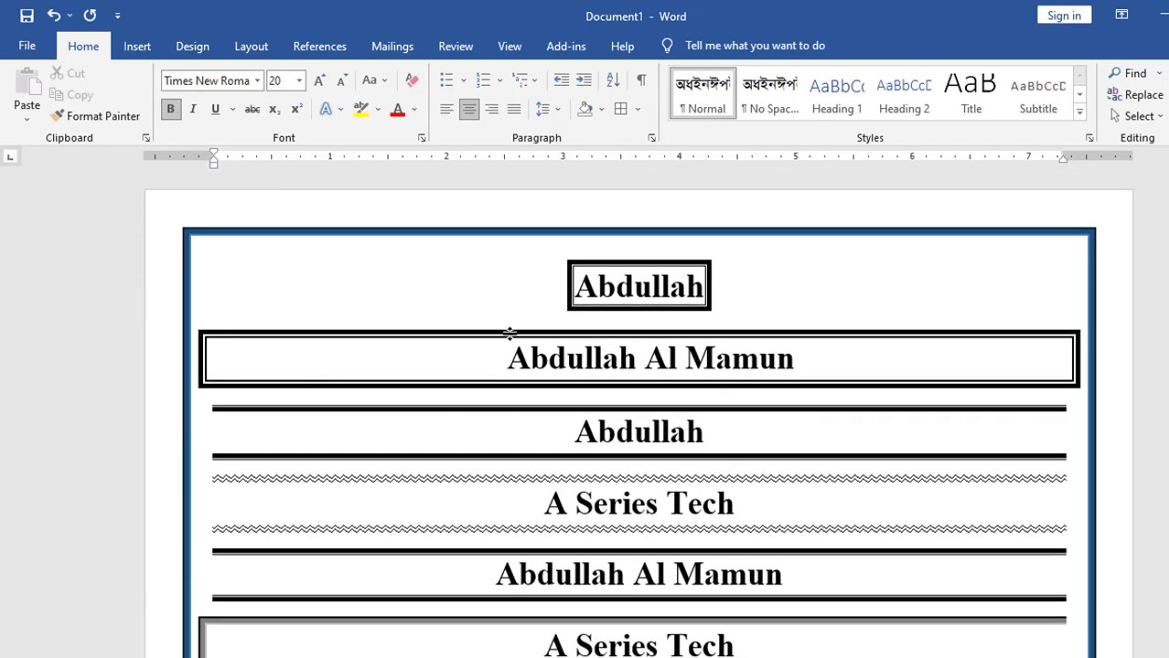
scroll(621, 505, down, 5)
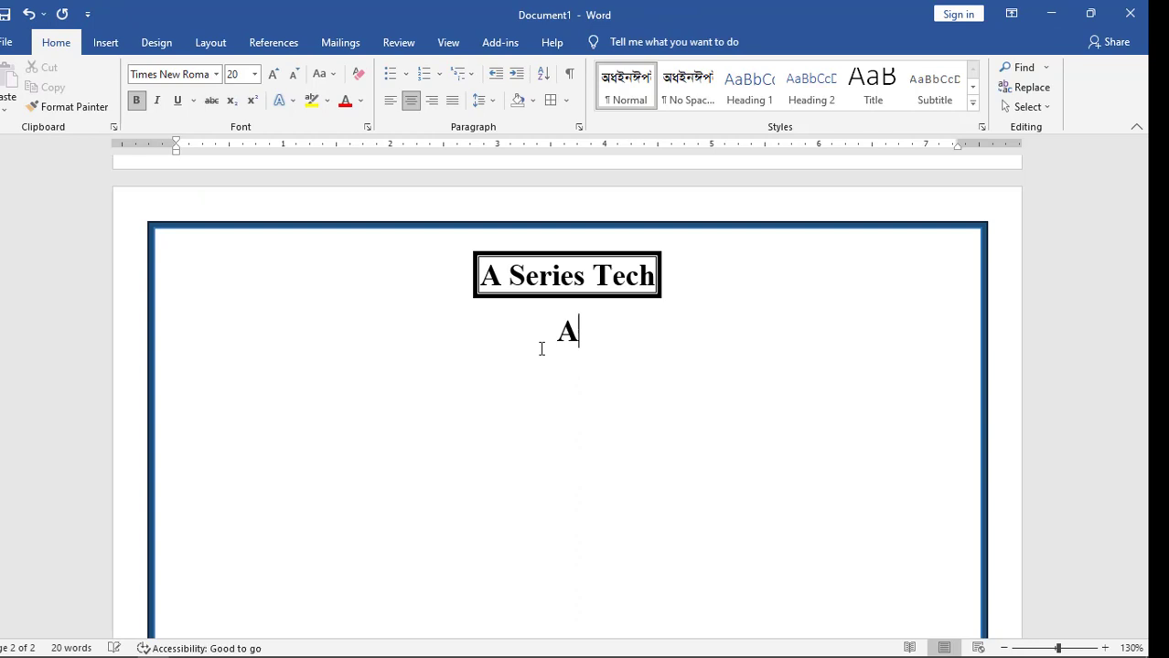
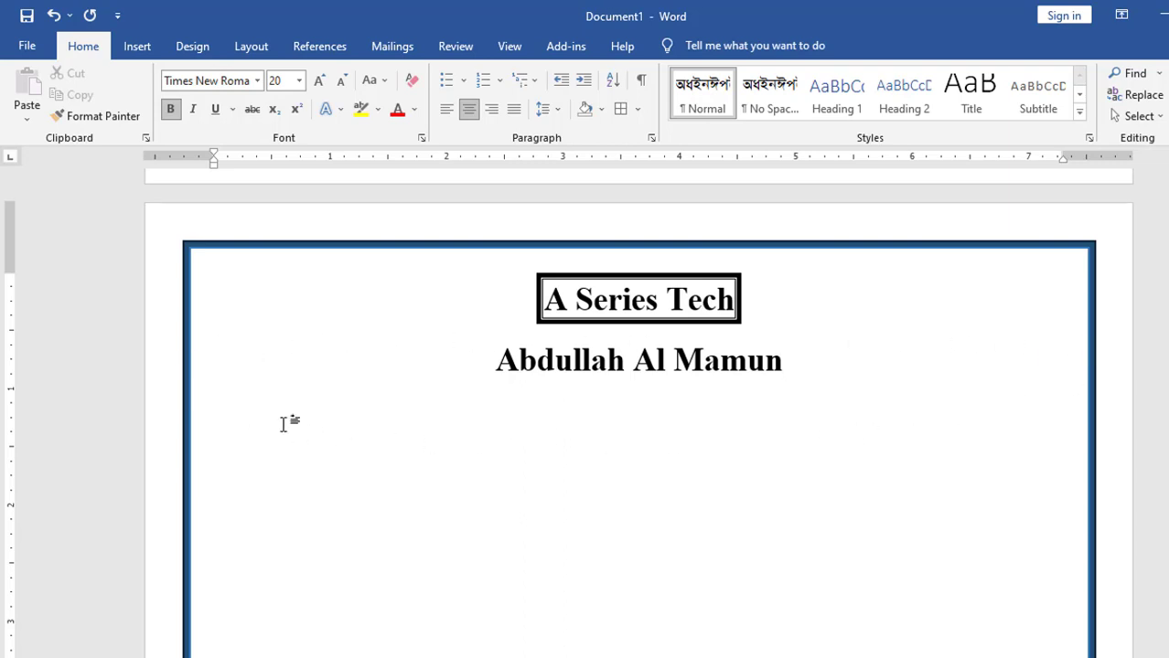
Set a Box border for the name paragraph: thick-thin double line, Dark Red, 3 pt width
click(637, 108)
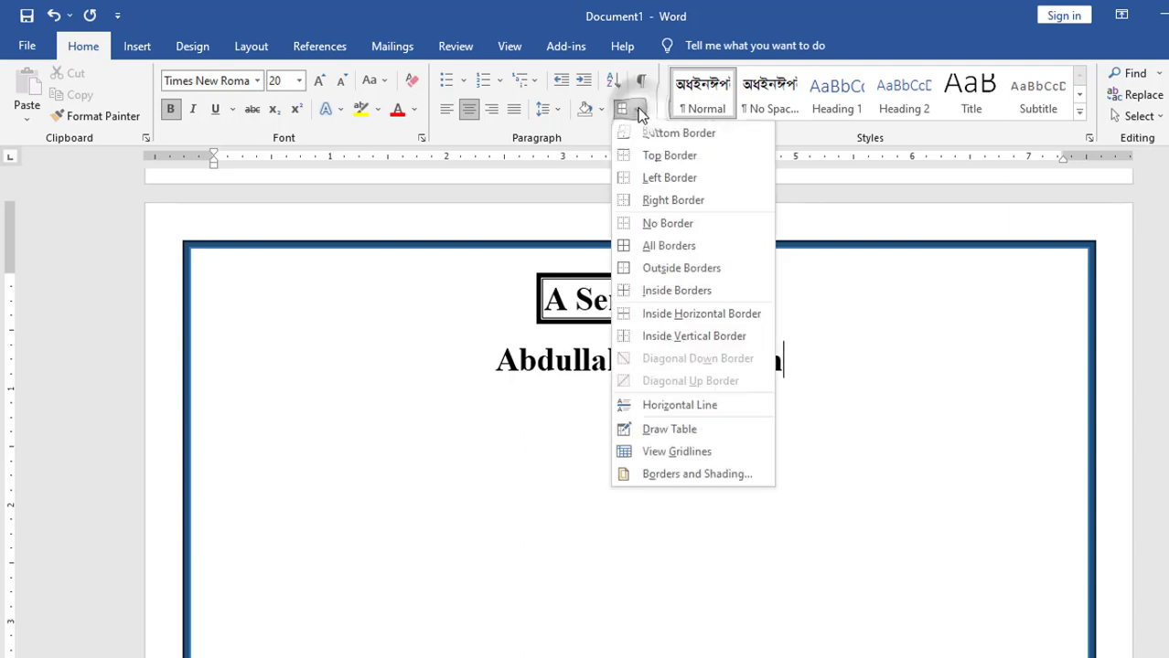
click(693, 473)
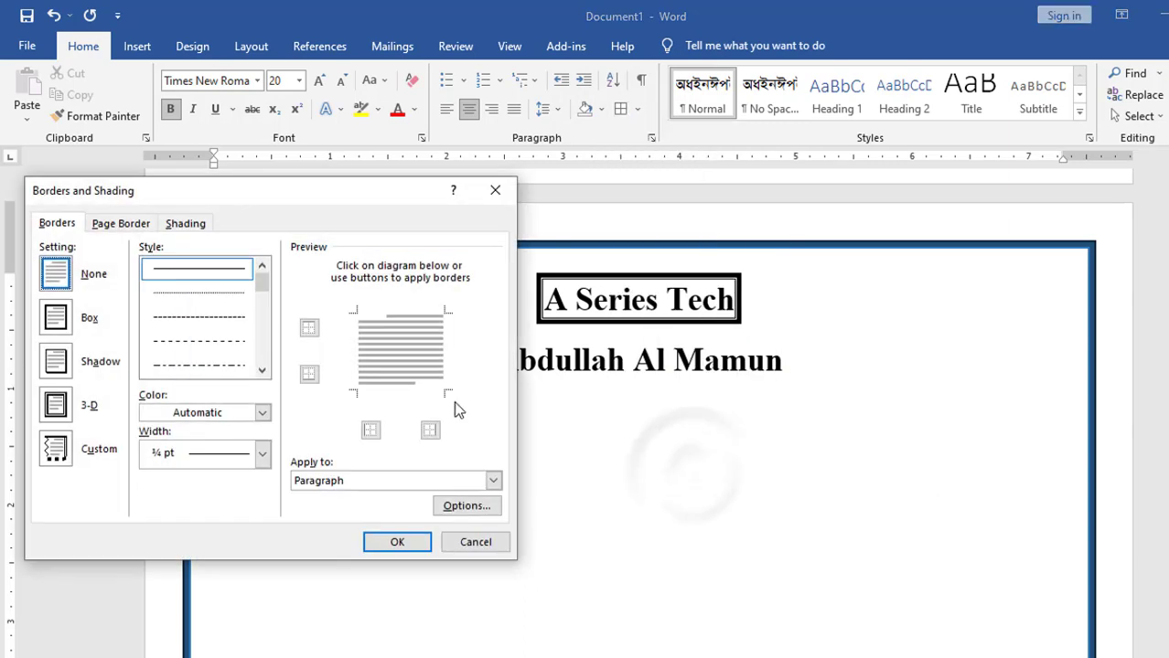
click(55, 320)
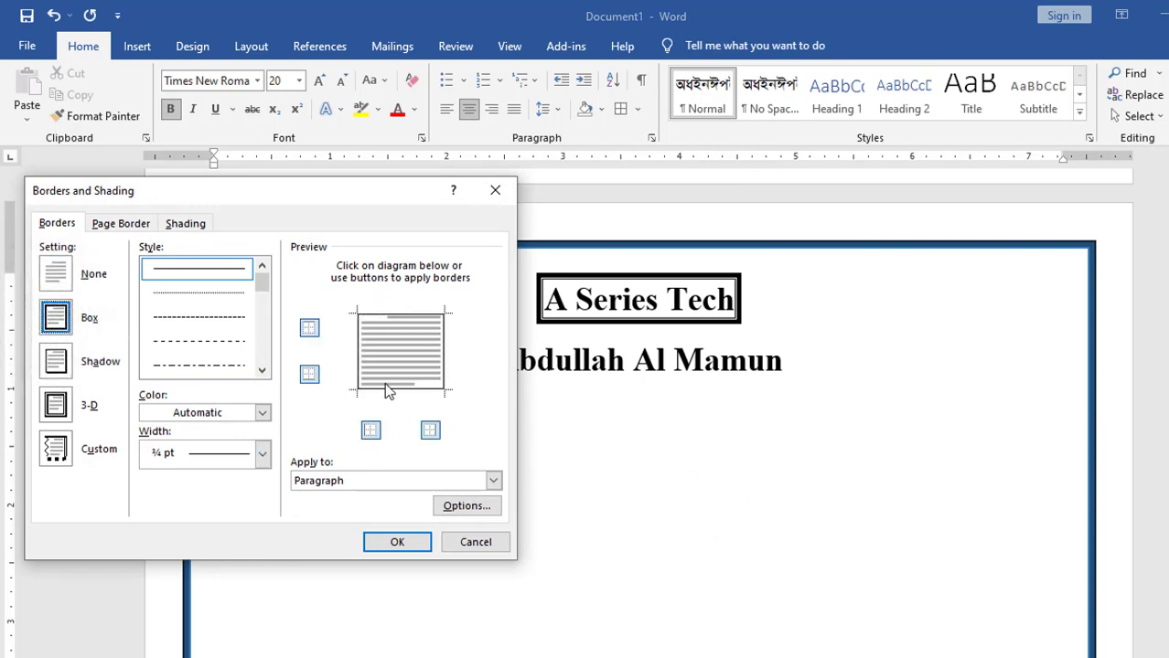
scroll(200, 296, down, 5)
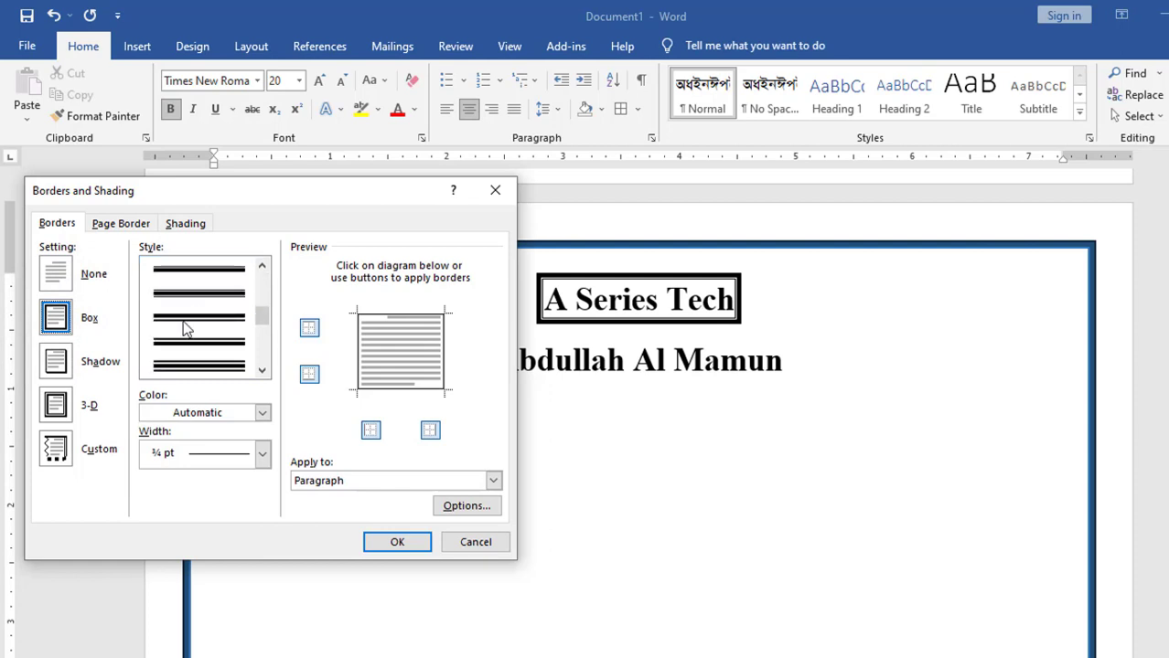
click(184, 323)
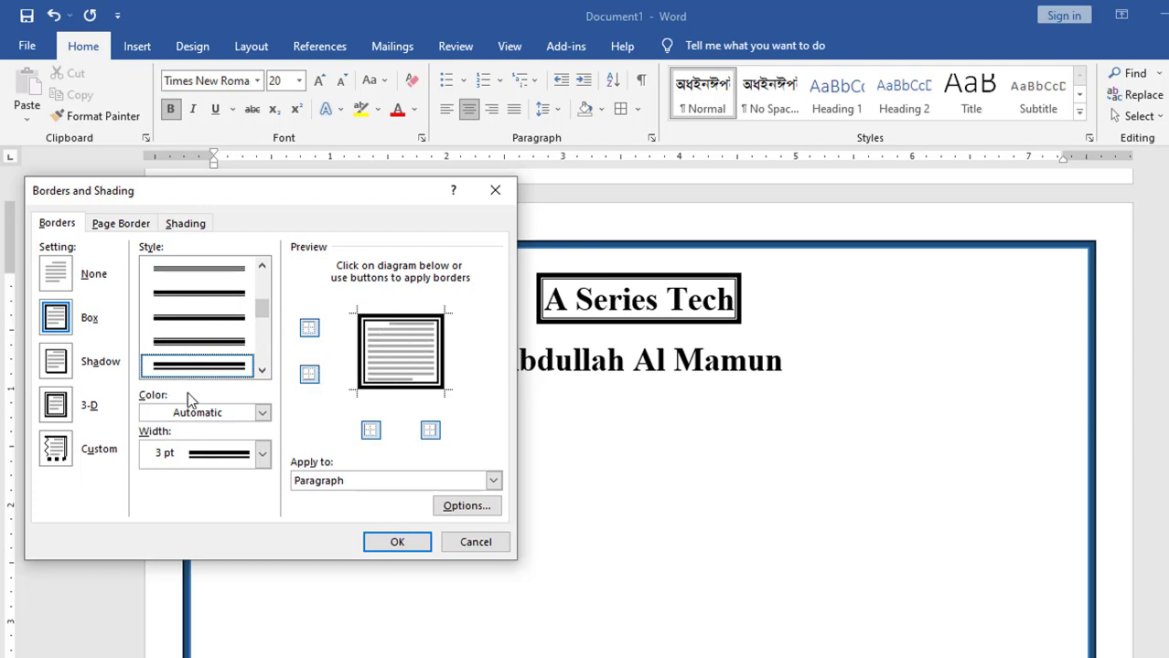
click(261, 413)
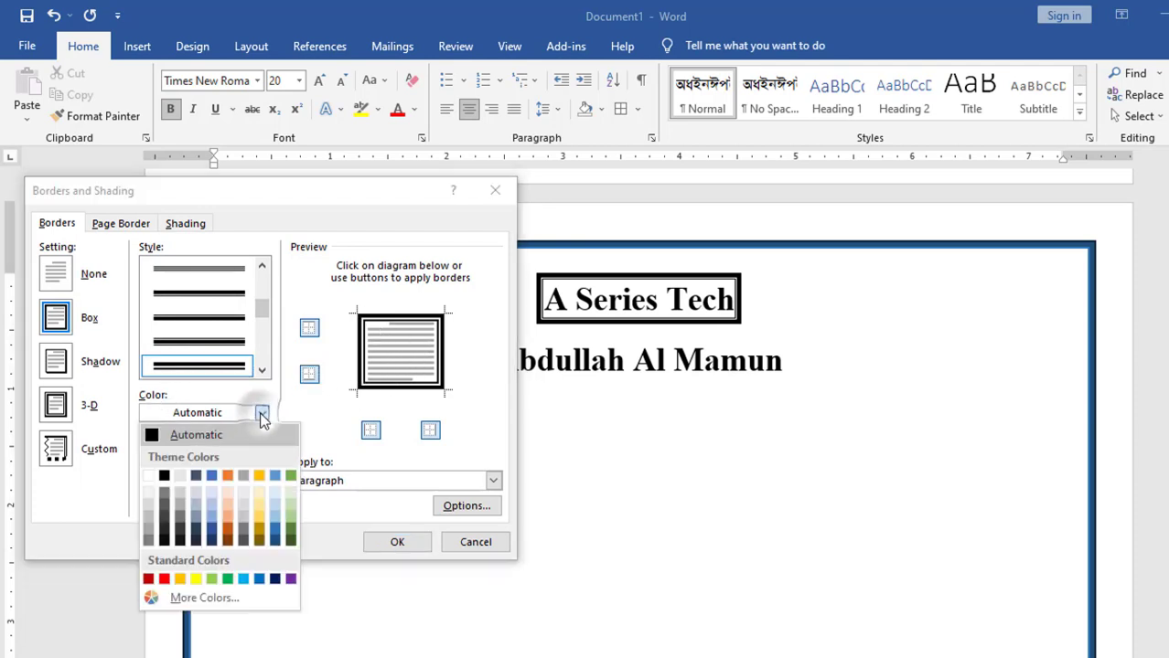
click(149, 579)
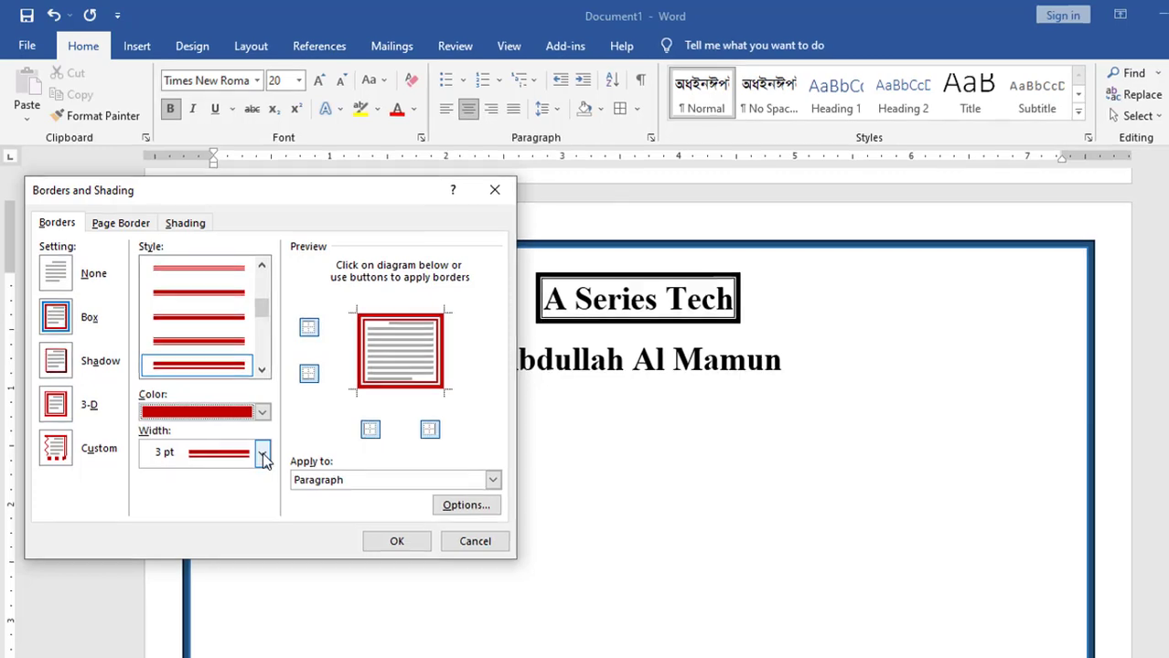
click(263, 456)
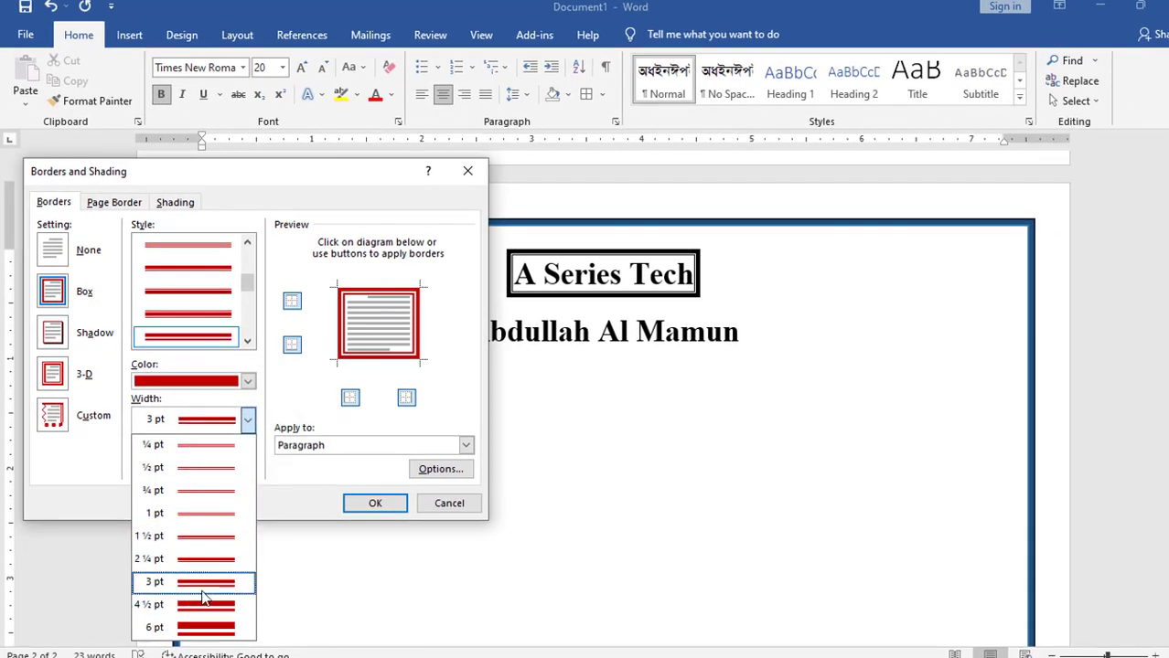
click(207, 590)
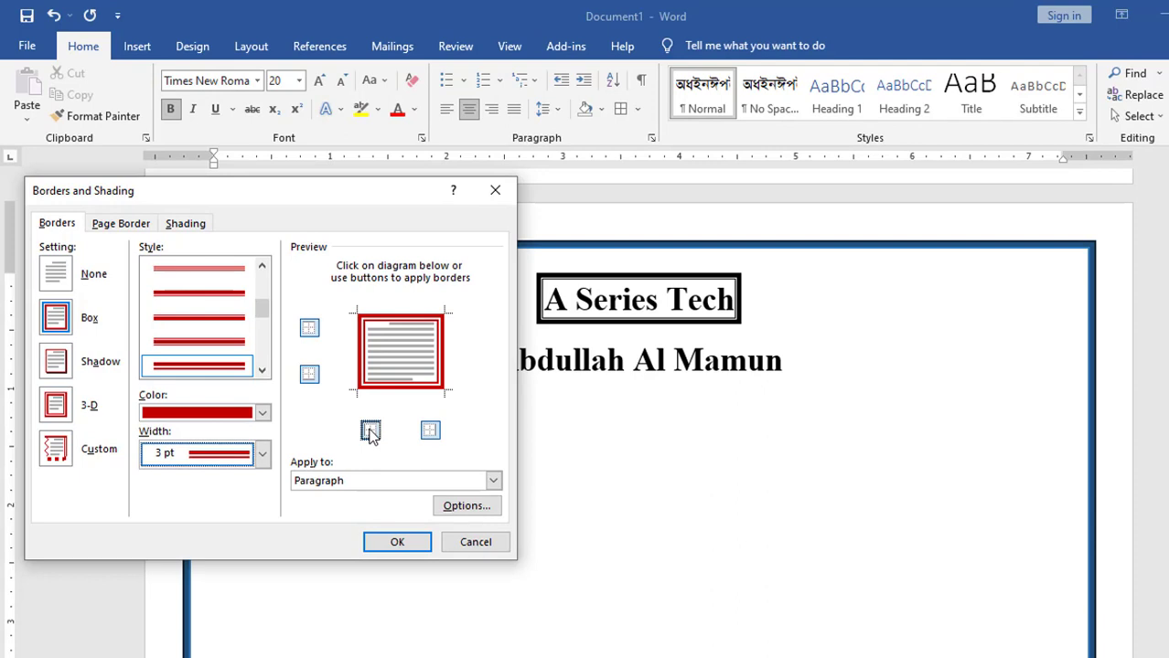
Toggle the left and right sides off and back on, then apply the red box border
click(370, 431)
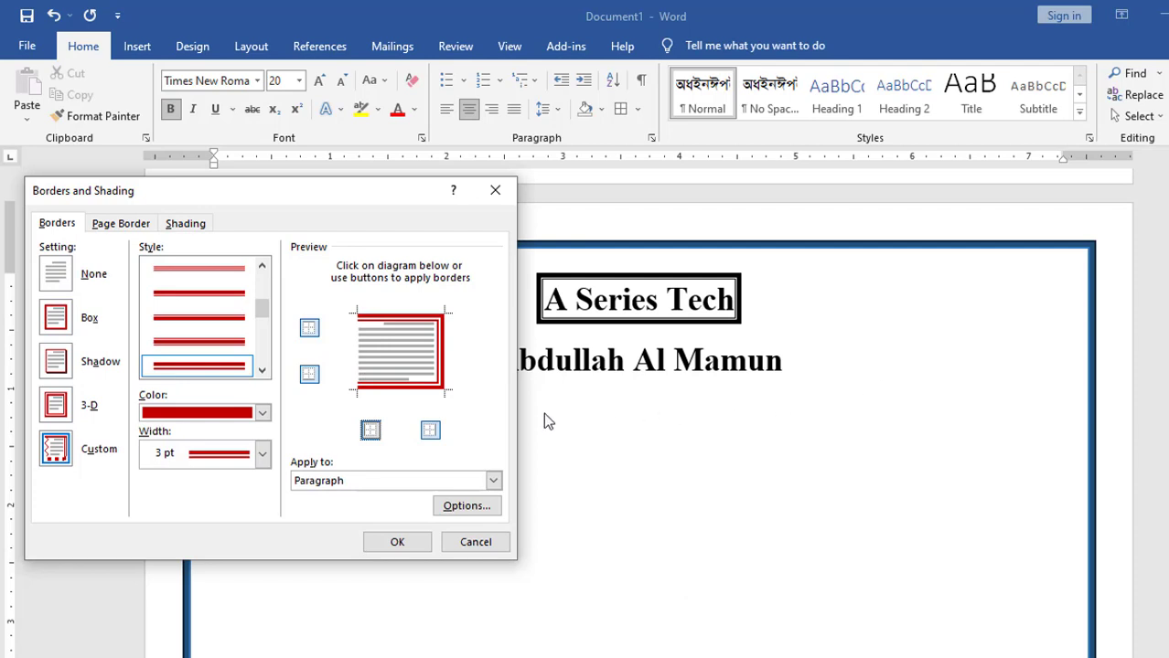
click(432, 435)
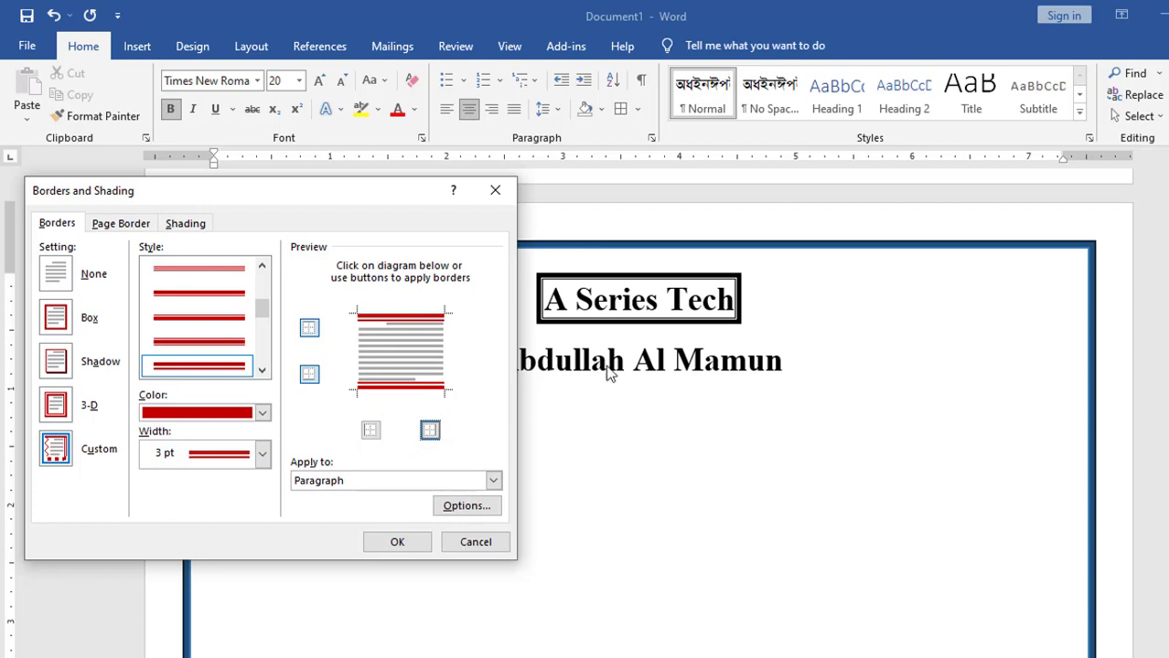
click(429, 428)
click(369, 430)
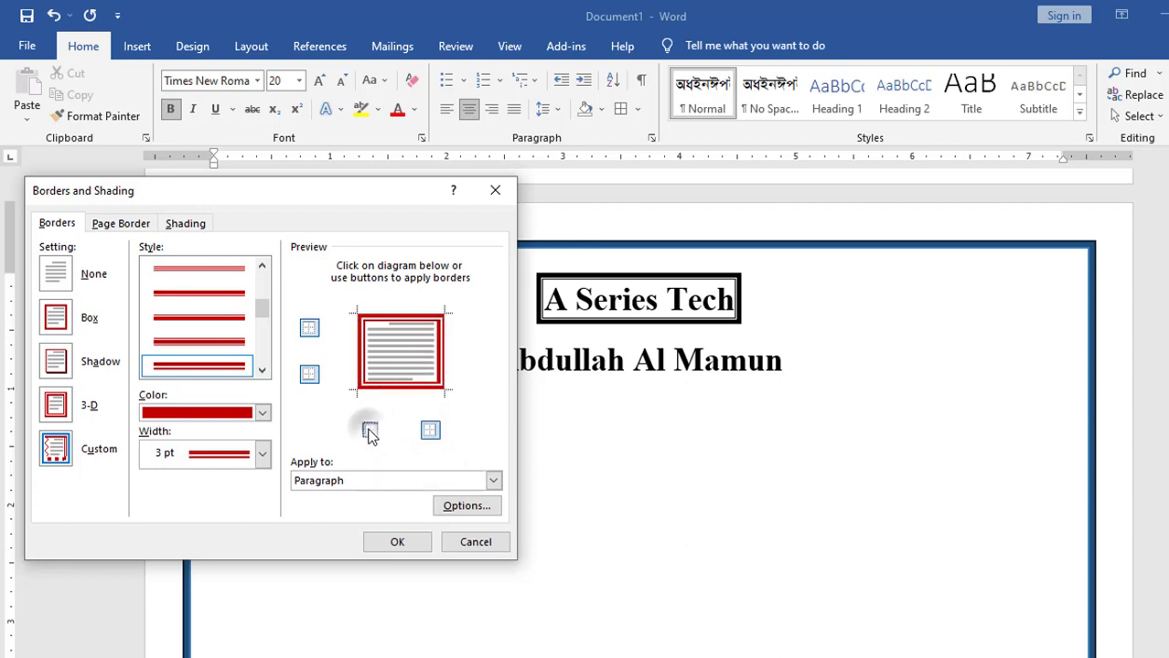
click(409, 545)
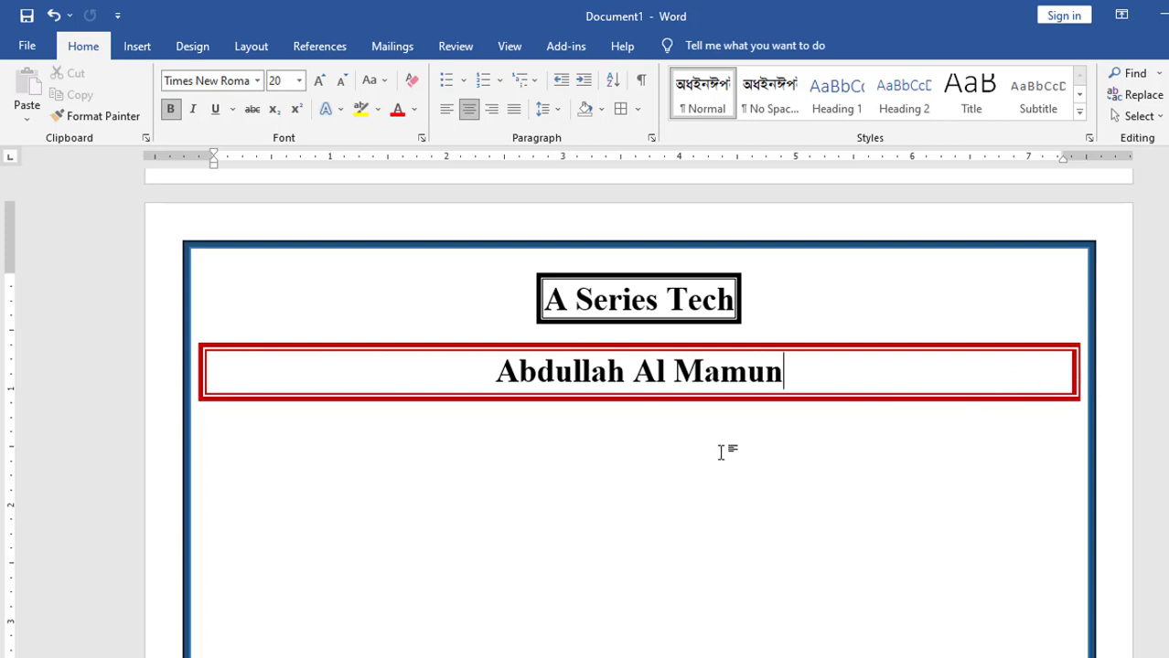
On the empty line below the red box, type the first name in plain, non-bold text
click(655, 442)
click(654, 442)
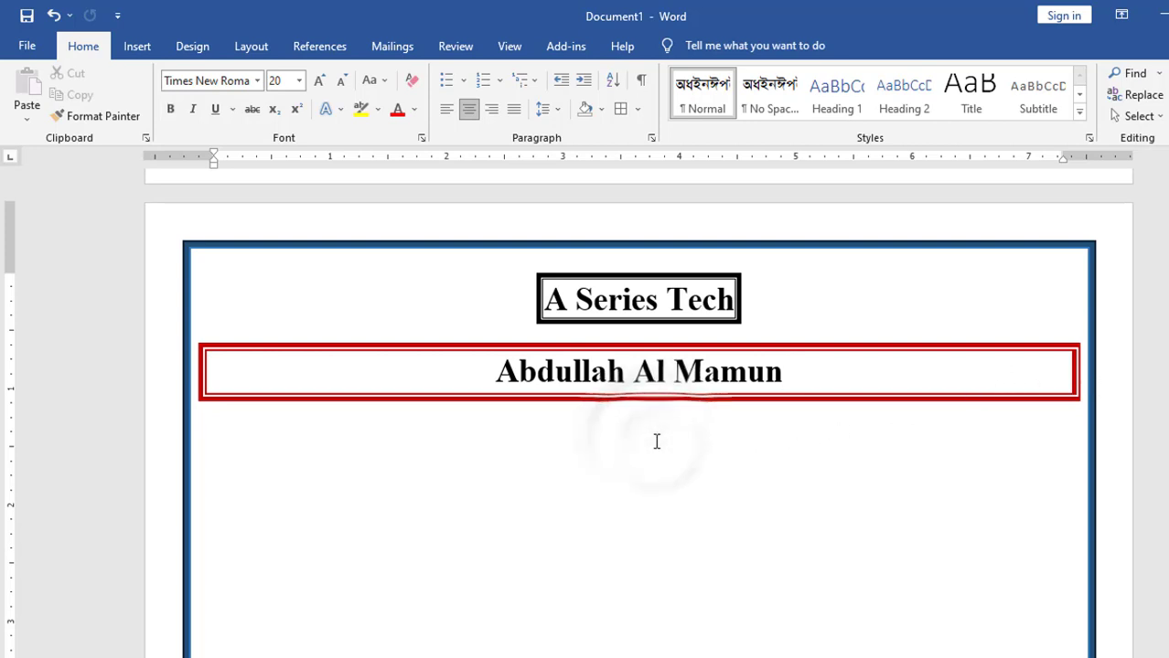
text(A)
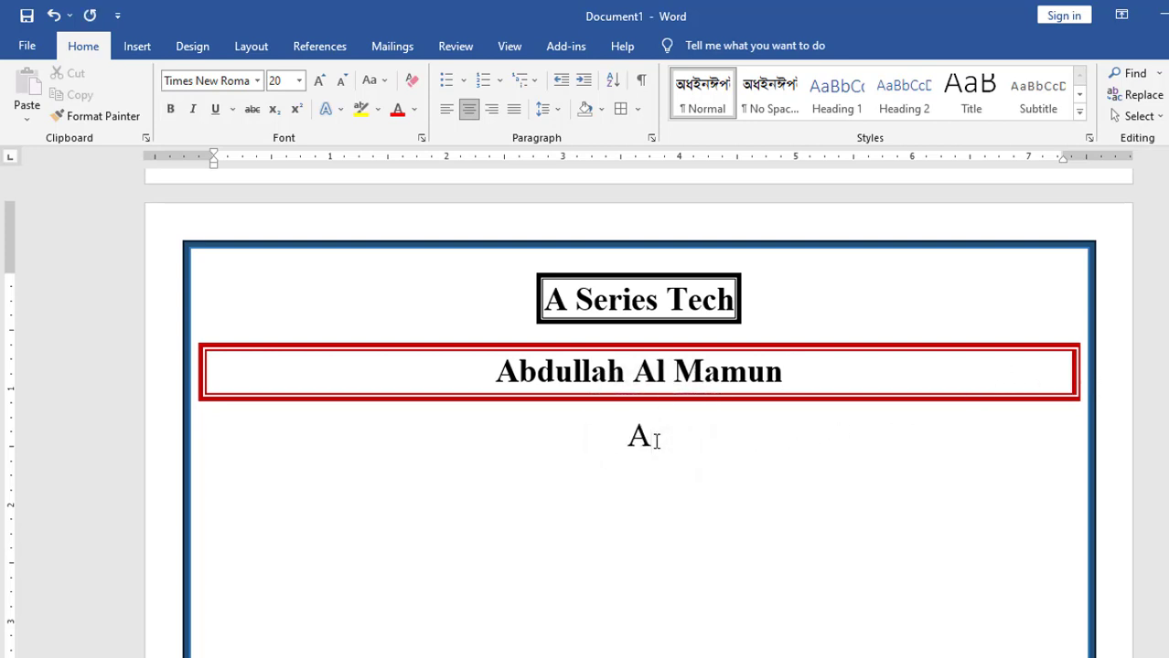
text(bdullah)
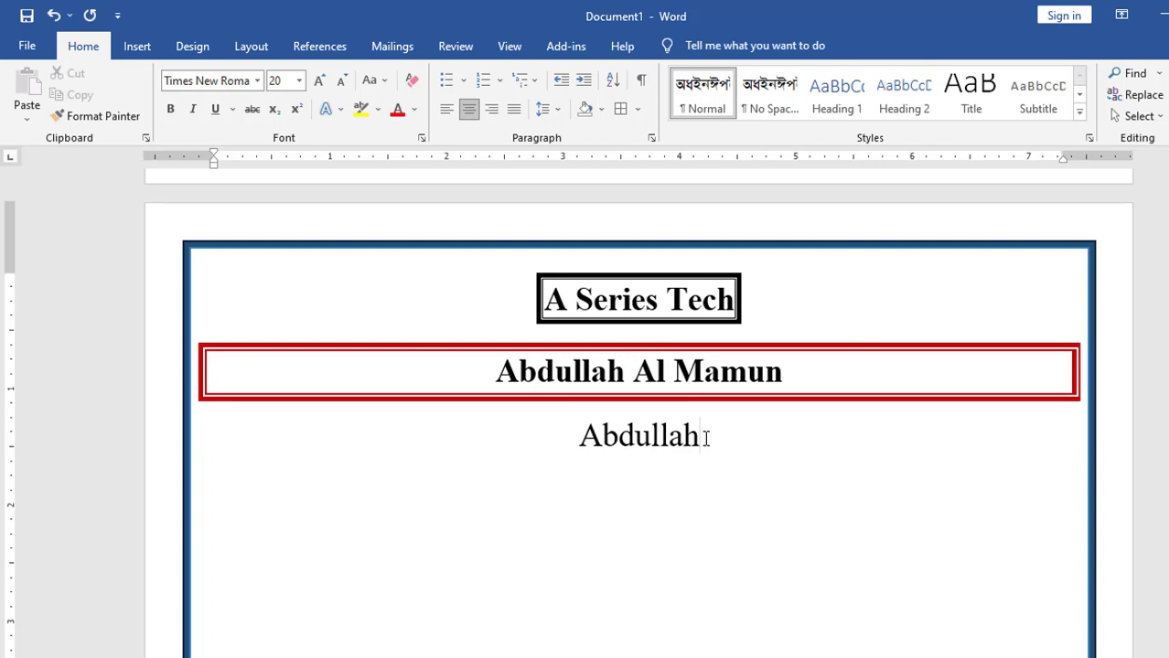
Give the first-name line a 3 pt black border on the top and bottom only, with no left or right sides
click(638, 108)
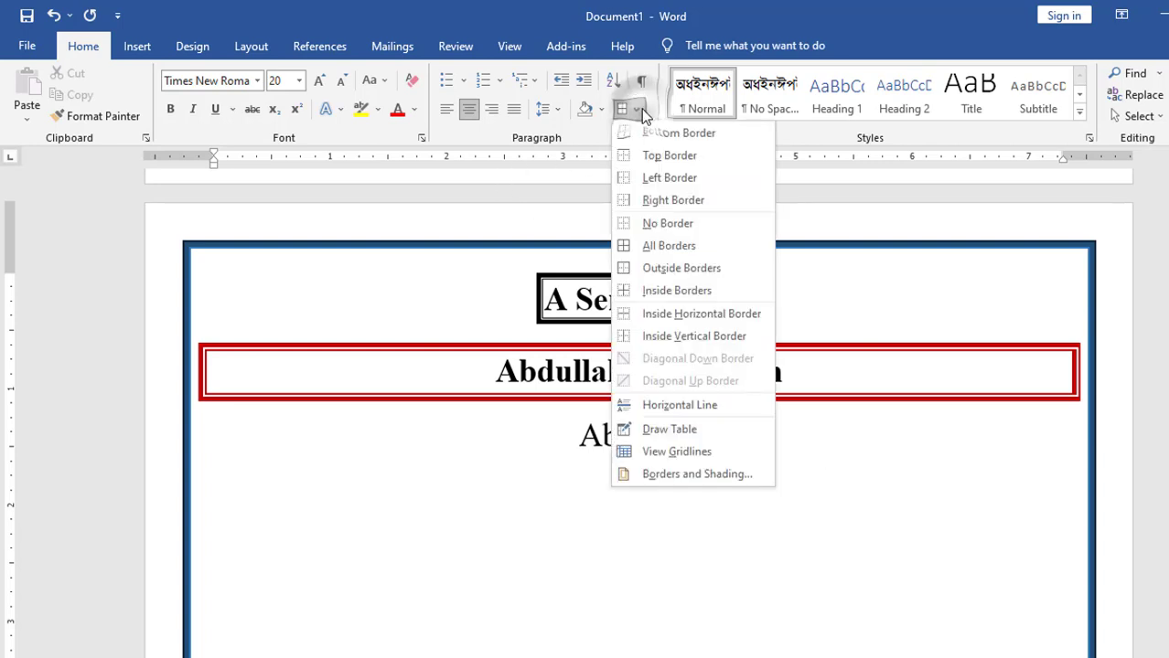
click(680, 478)
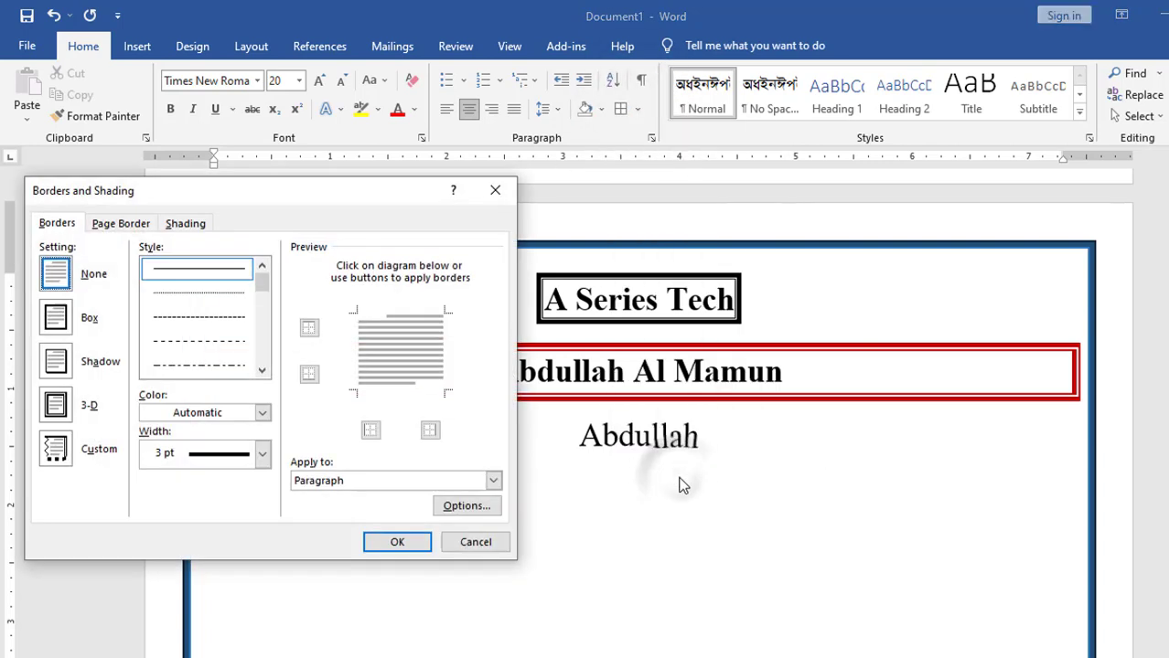
click(53, 326)
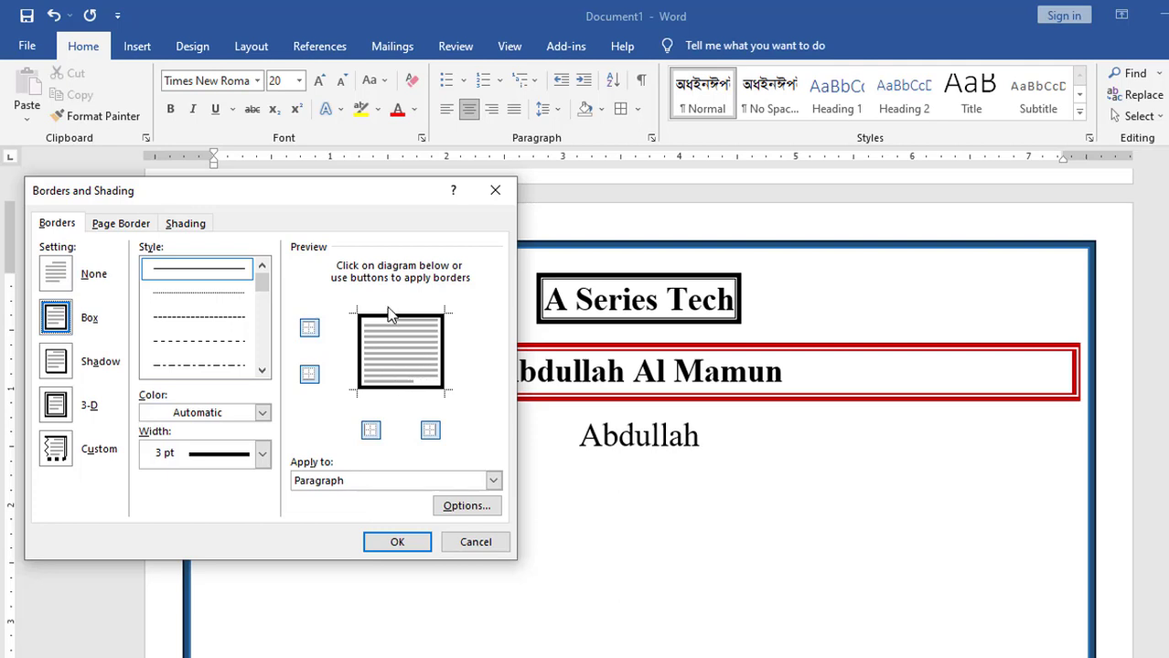
click(370, 434)
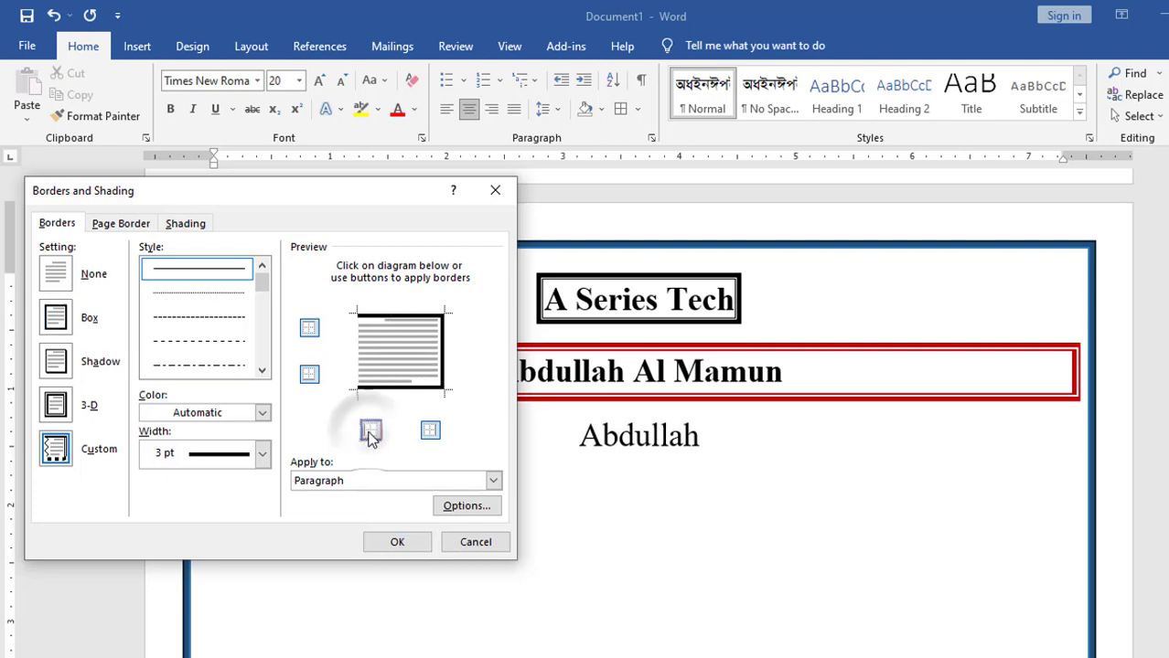
click(434, 436)
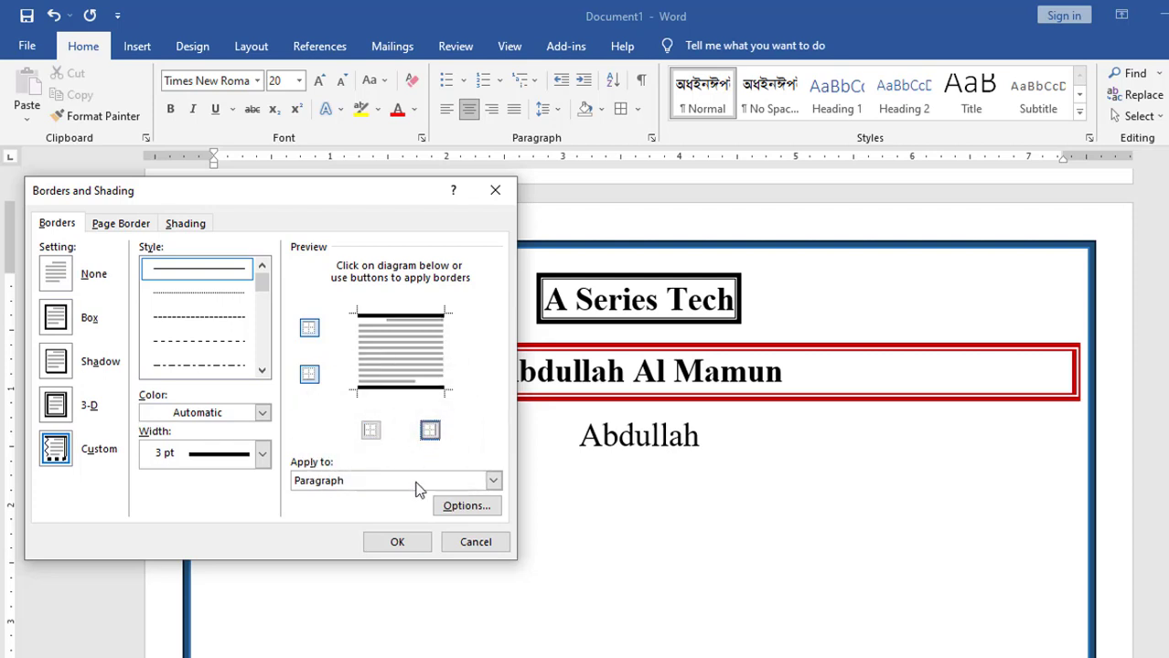
click(397, 543)
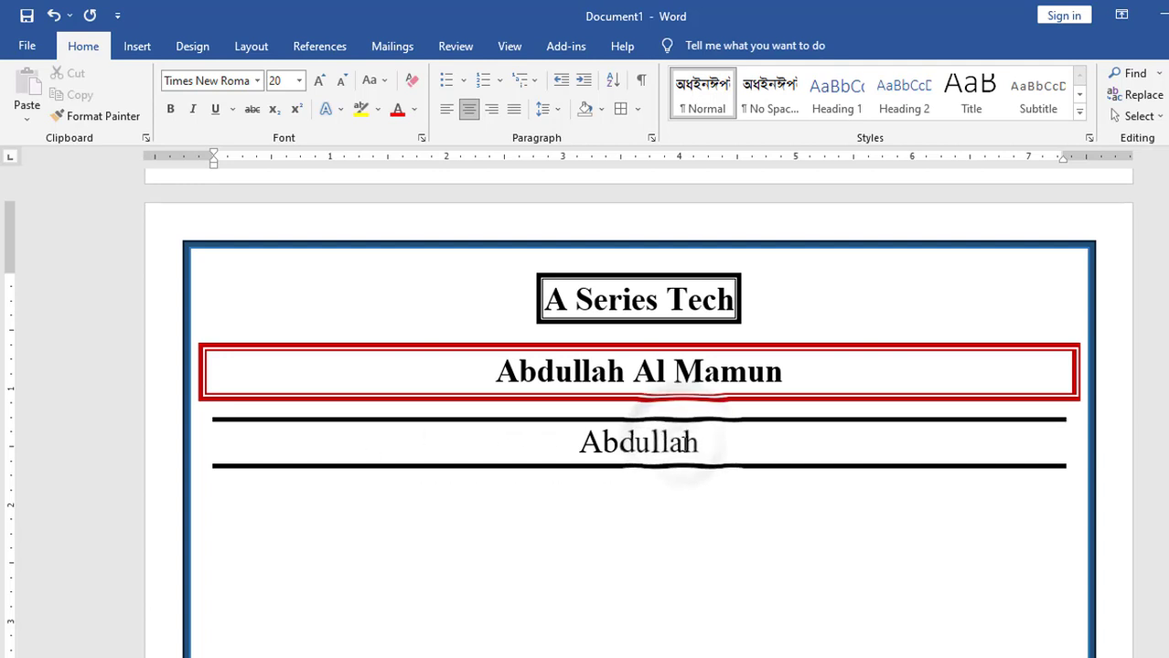
Choose No Border to clear the third line's top and bottom rules
click(637, 110)
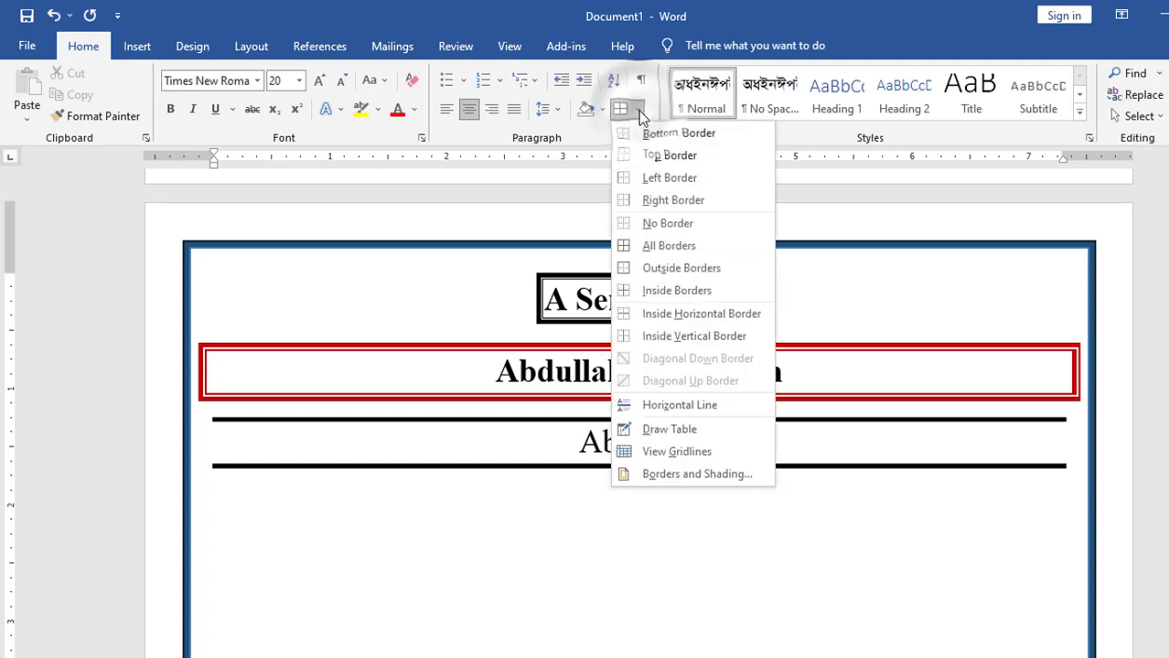
click(675, 226)
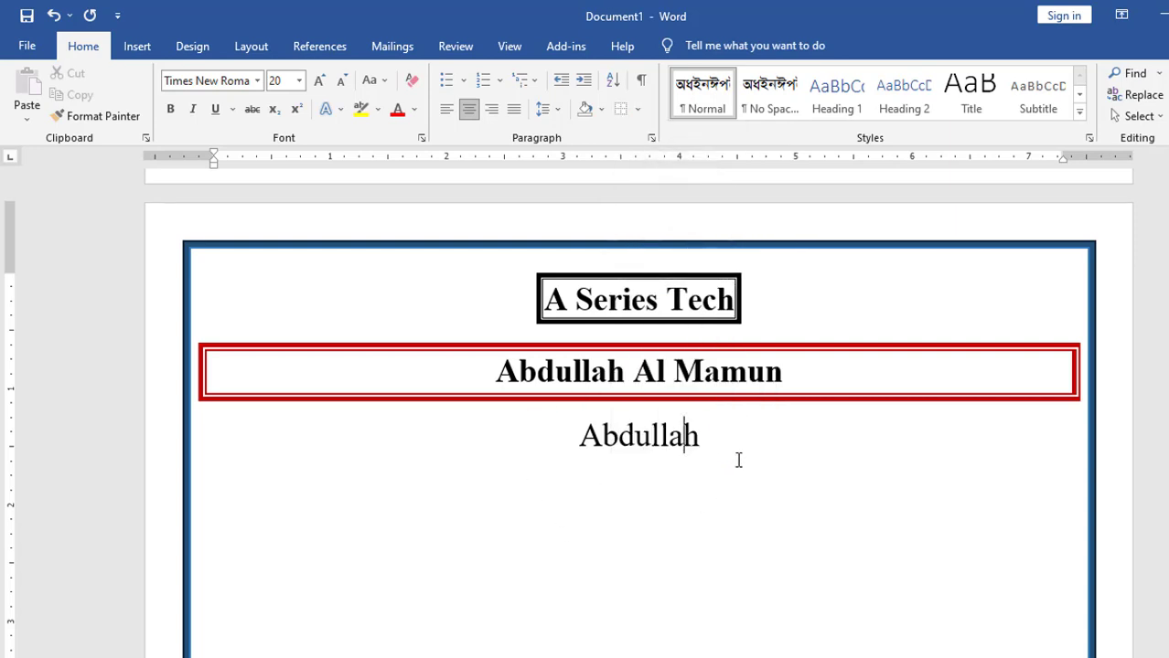
click(687, 300)
Select the 'A Series Tech' heading and set its Text border to None in Borders and Shading
drag(545, 300, 742, 302)
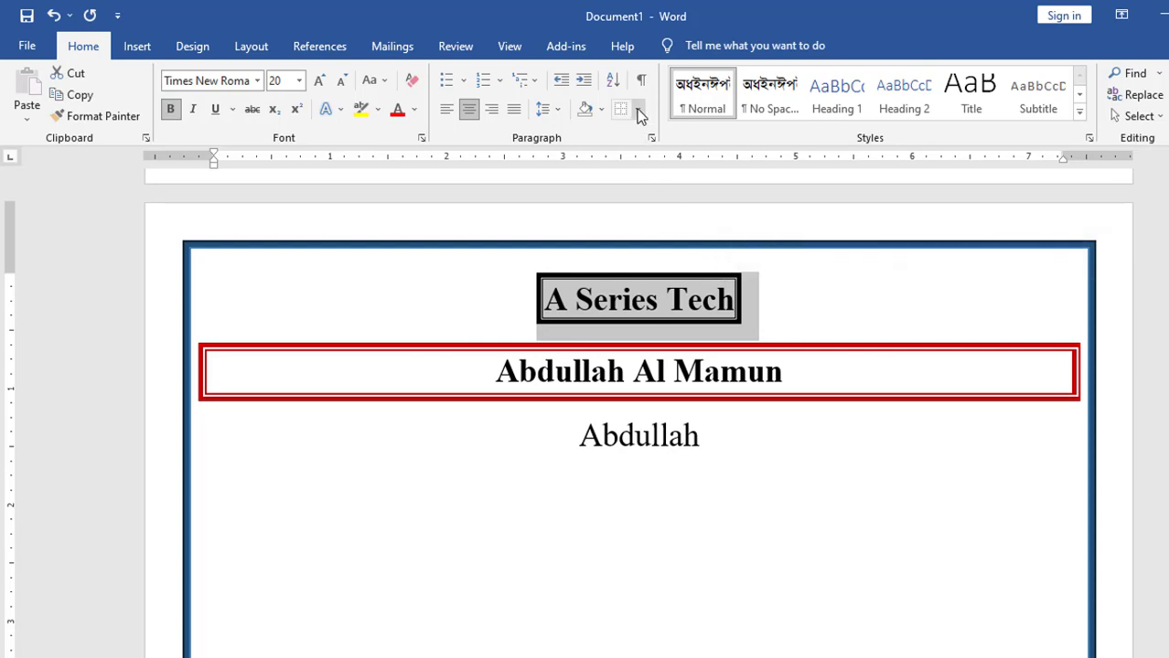
click(638, 110)
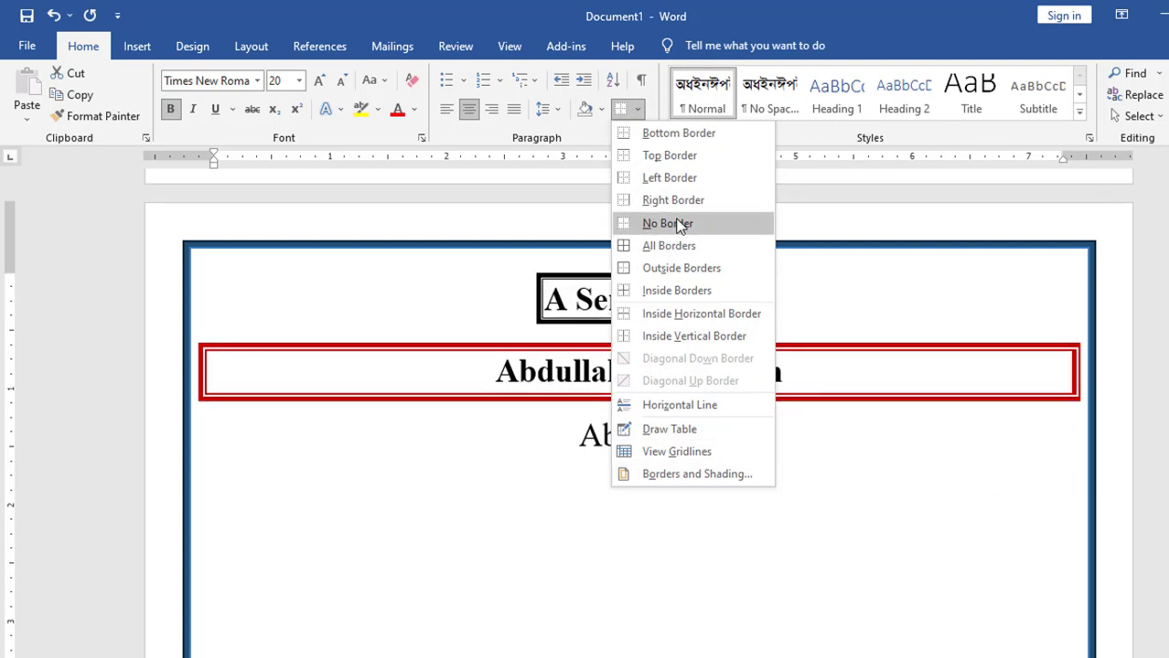
click(673, 475)
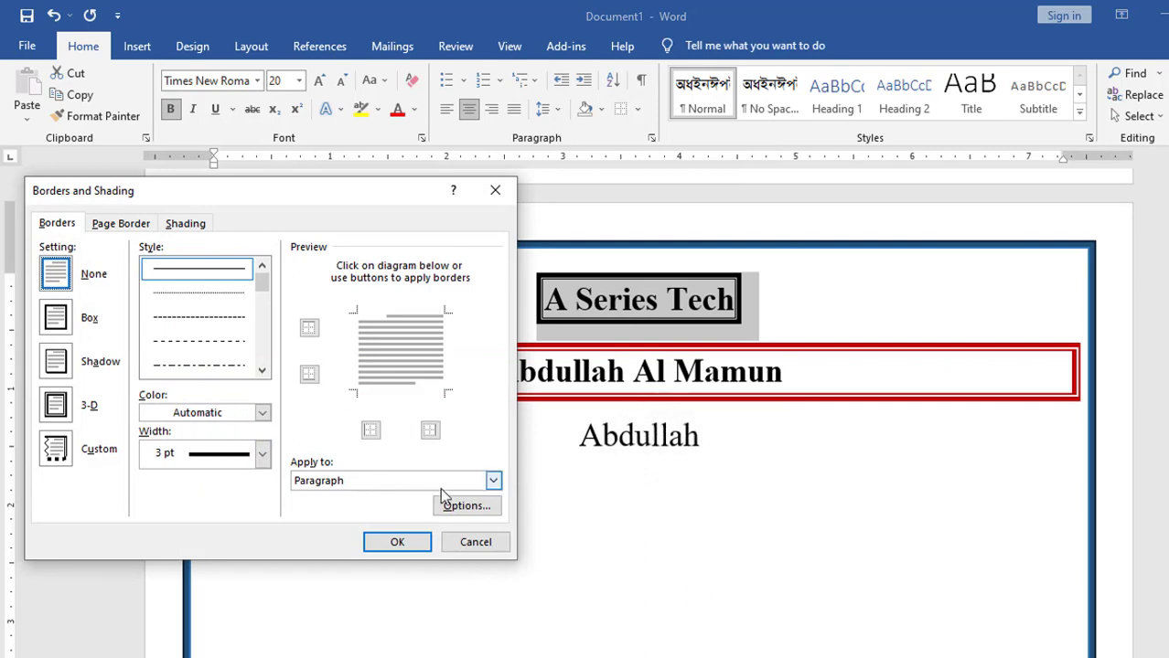
click(494, 483)
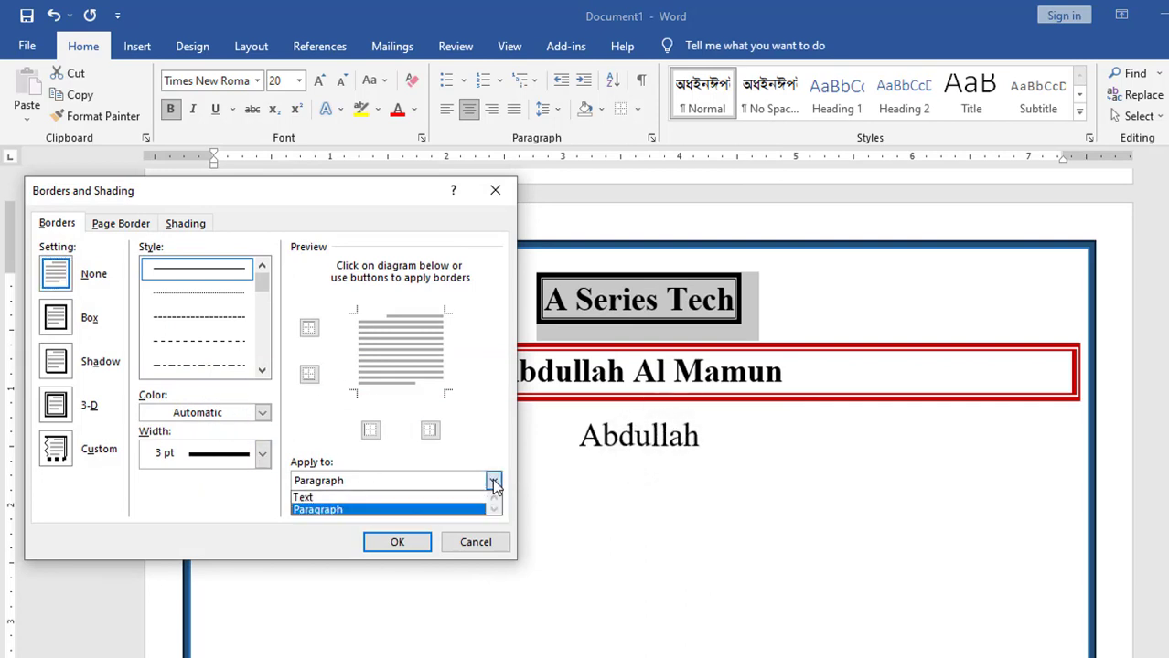
click(305, 499)
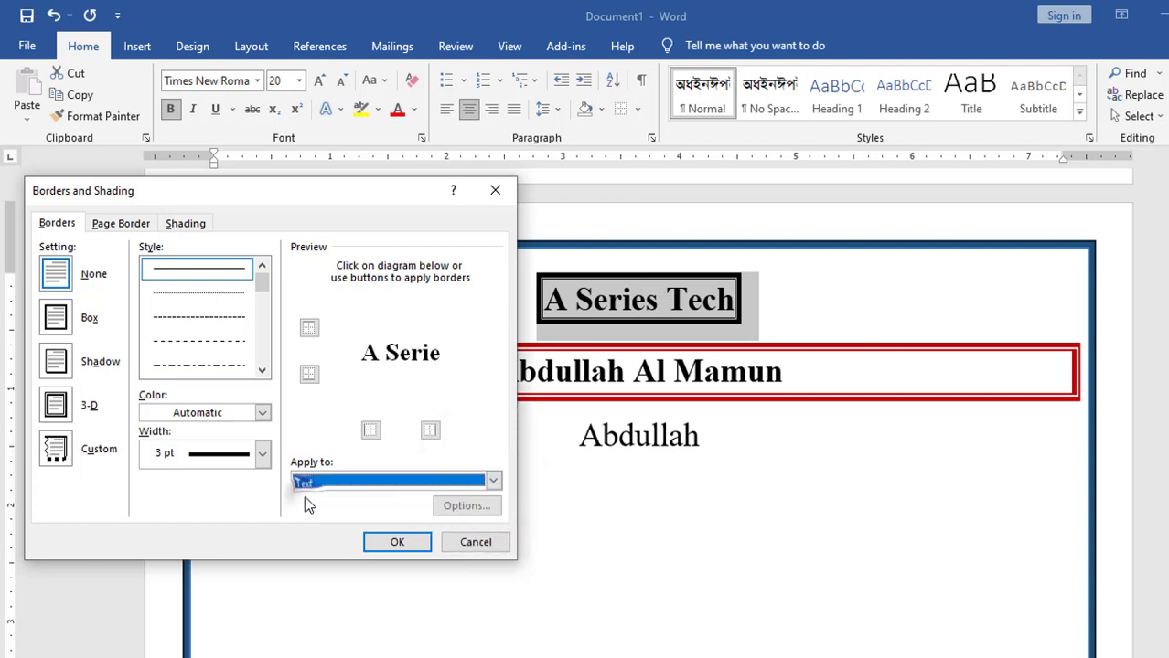
click(370, 431)
click(370, 432)
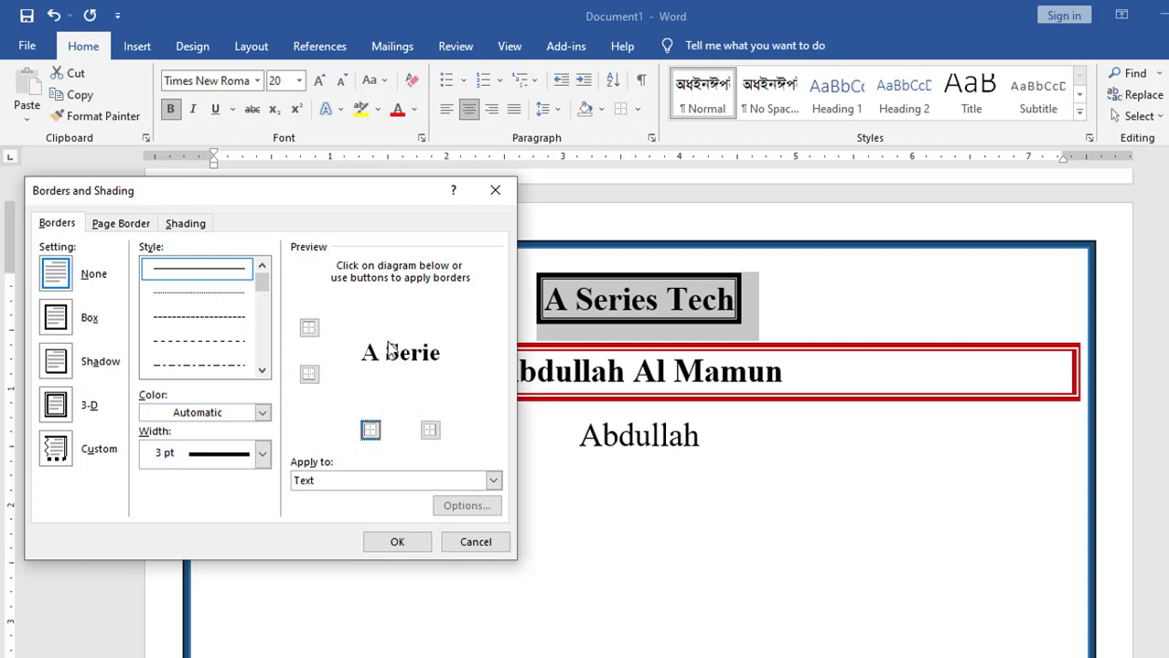
click(399, 543)
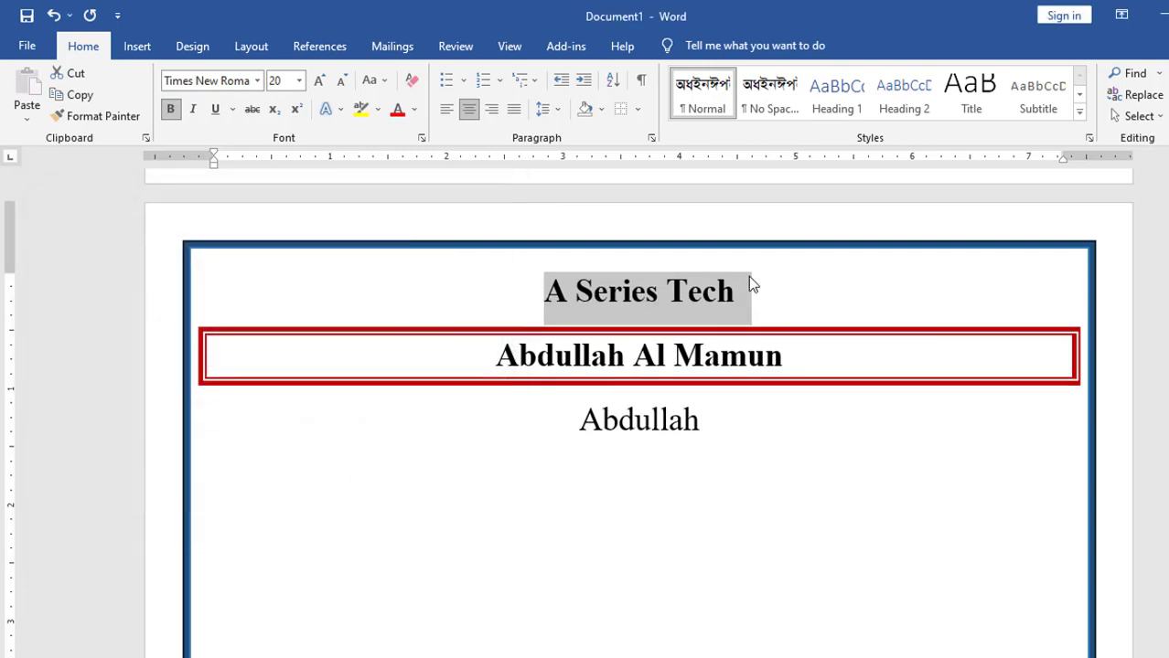
click(704, 296)
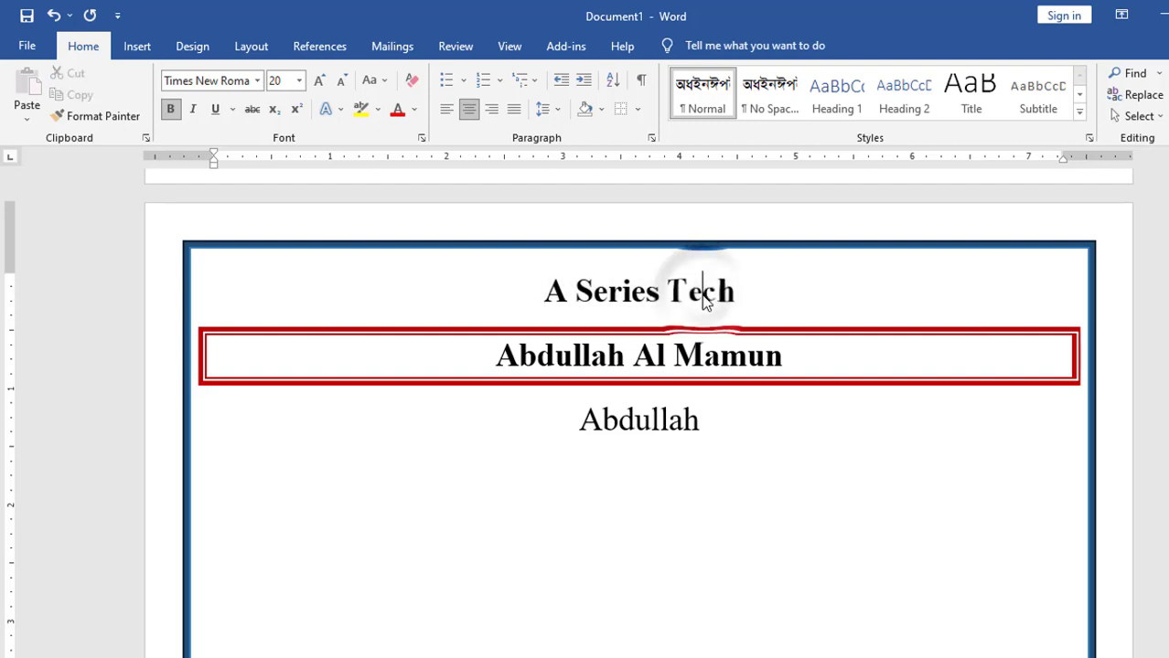